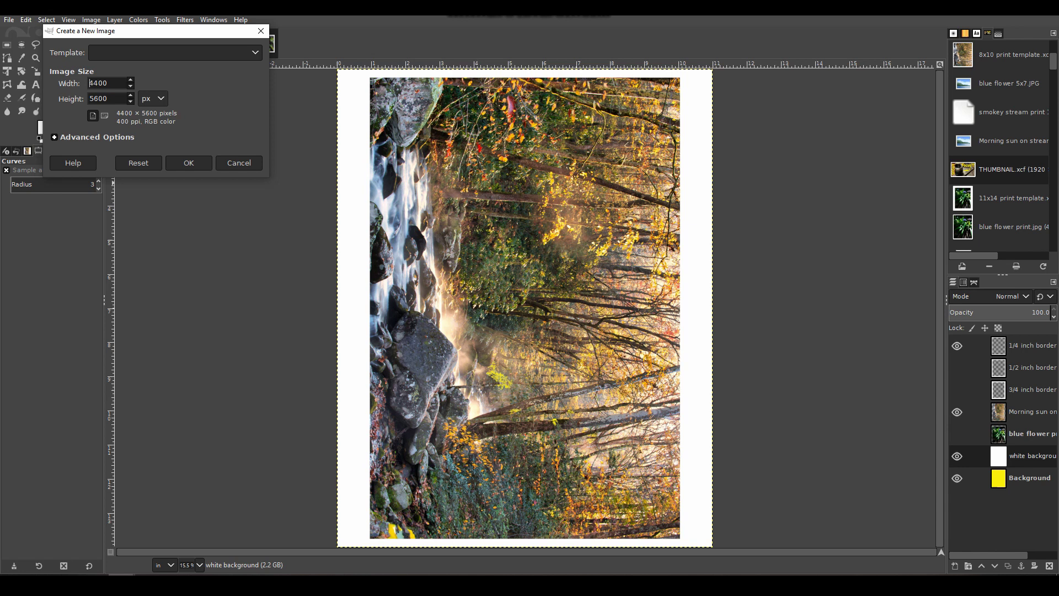
Switch the new image's size units to inches and set width 7, height 5.
{"action": "left_click", "coordinate": [153, 98]}
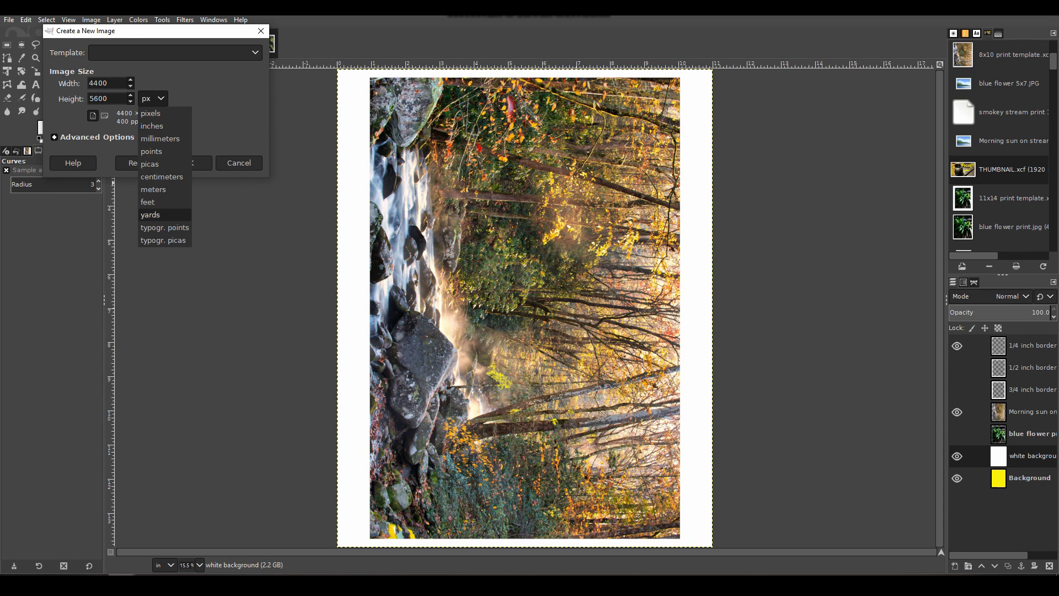
{"action": "left_click", "coordinate": [152, 125]}
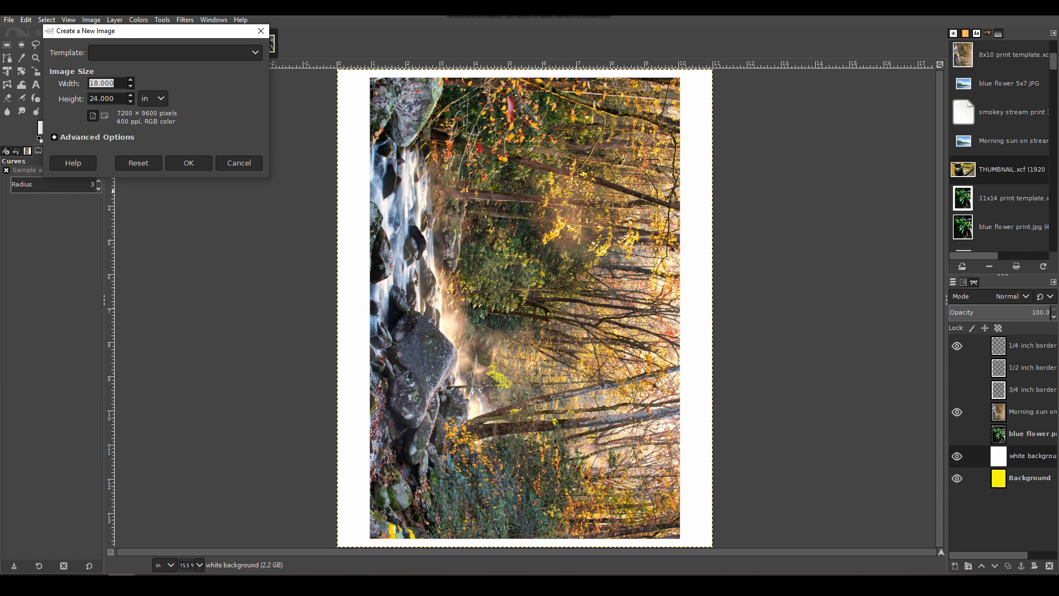
{"action": "type", "text": "5"}
{"action": "key", "text": "BackSpace"}
{"action": "type", "text": "7"}
{"action": "key", "text": "Tab"}
{"action": "type", "text": "5"}
{"action": "left_click", "coordinate": [110, 83]}
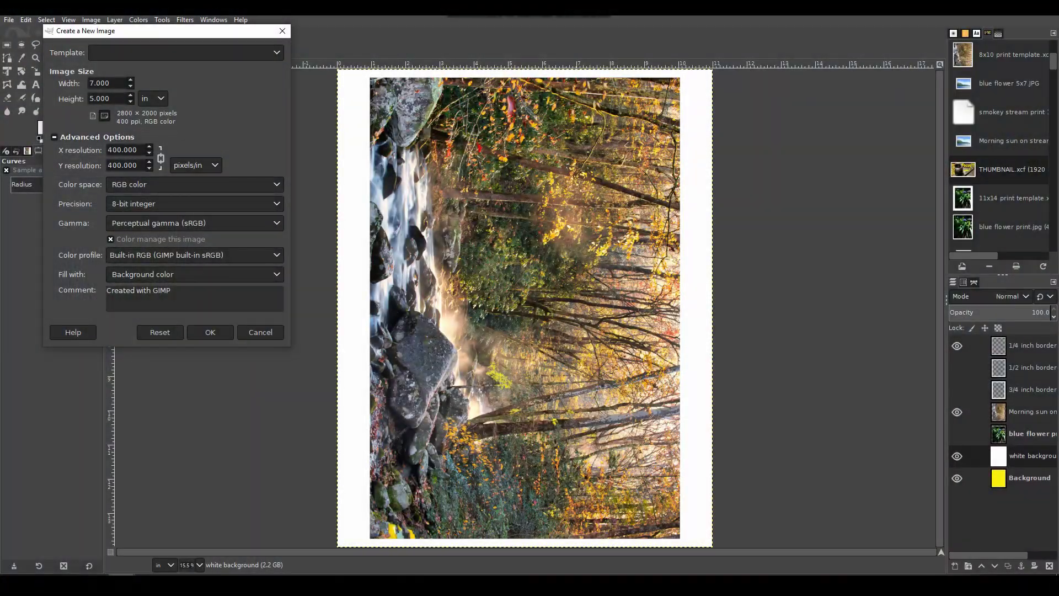
Try X resolutions of 800, 900, 850 and 855 ppi for the new image.
{"action": "left_click", "coordinate": [122, 150]}
{"action": "type", "text": "800"}
{"action": "left_click", "coordinate": [126, 165]}
{"action": "triple_click", "coordinate": [122, 149]}
{"action": "type", "text": "900"}
{"action": "left_click", "coordinate": [122, 165]}
{"action": "triple_click", "coordinate": [122, 150]}
{"action": "type", "text": "850"}
{"action": "key", "text": "Return"}
{"action": "key", "text": "shift+Left"}
{"action": "key", "text": "shift+Left"}
{"action": "key", "text": "shift+Left"}
Settle the resolution at 858 ppi and create the image, accepting the large-size warning.
{"action": "key", "text": "shift+Left"}
{"action": "type", "text": "5"}
{"action": "left_click", "coordinate": [126, 166]}
{"action": "key", "text": "shift+Left"}
{"action": "key", "text": "shift+Left"}
{"action": "key", "text": "shift+Left"}
{"action": "key", "text": "shift+Left"}
{"action": "key", "text": "shift+Left"}
{"action": "key", "text": "shift+Left"}
{"action": "key", "text": "shift+Left"}
{"action": "type", "text": "860"}
{"action": "key", "text": "Return"}
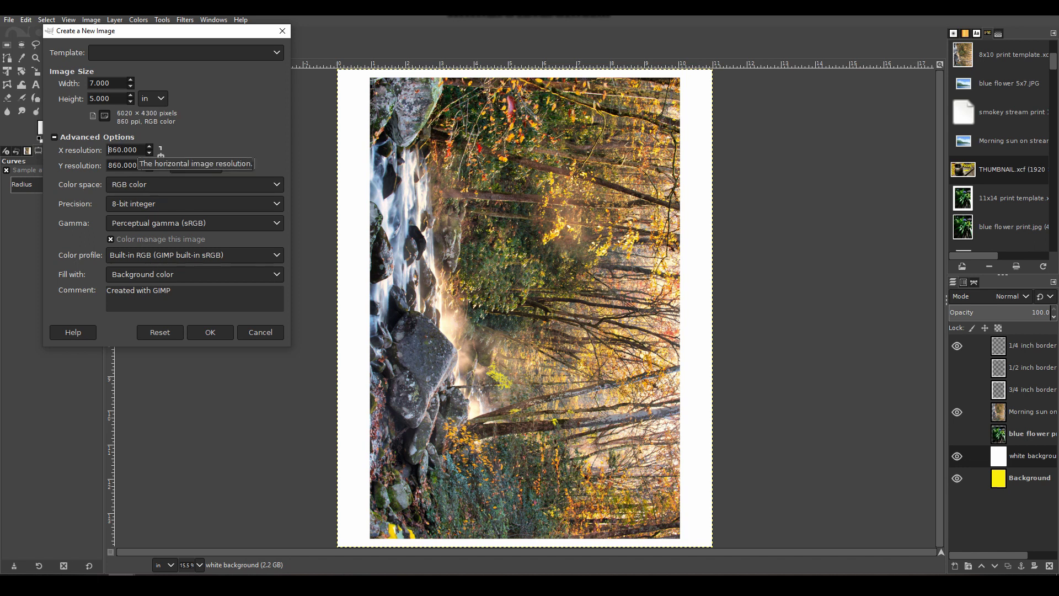
{"action": "left_click", "coordinate": [138, 149]}
{"action": "key", "text": "shift+Left"}
{"action": "key", "text": "shift+Left"}
{"action": "key", "text": "shift+Left"}
{"action": "key", "text": "shift+Left"}
{"action": "key", "text": "shift+Left"}
{"action": "key", "text": "shift+Left"}
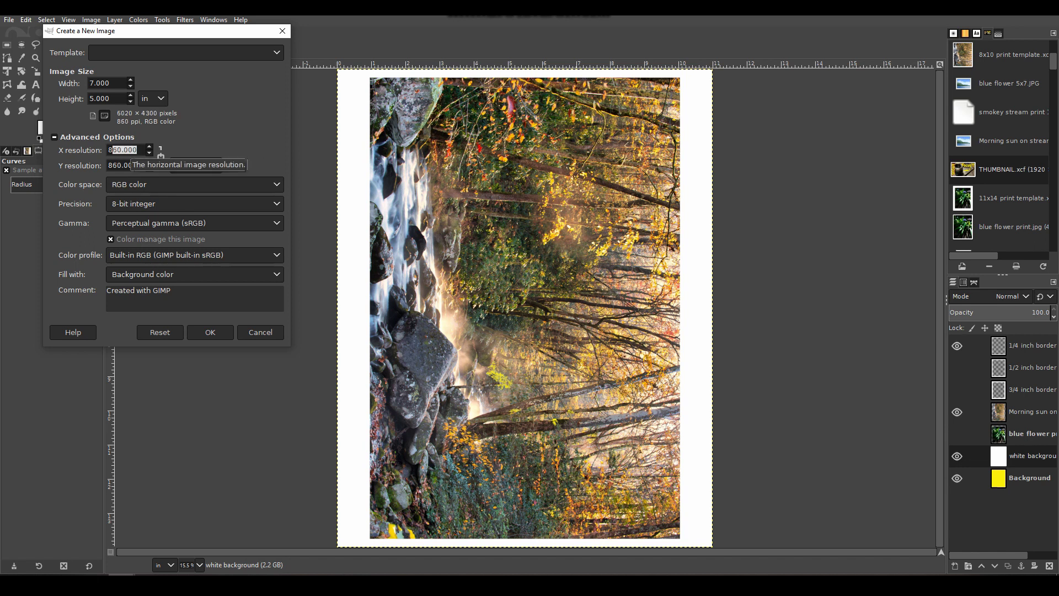
{"action": "type", "text": "59"}
{"action": "key", "text": "Return"}
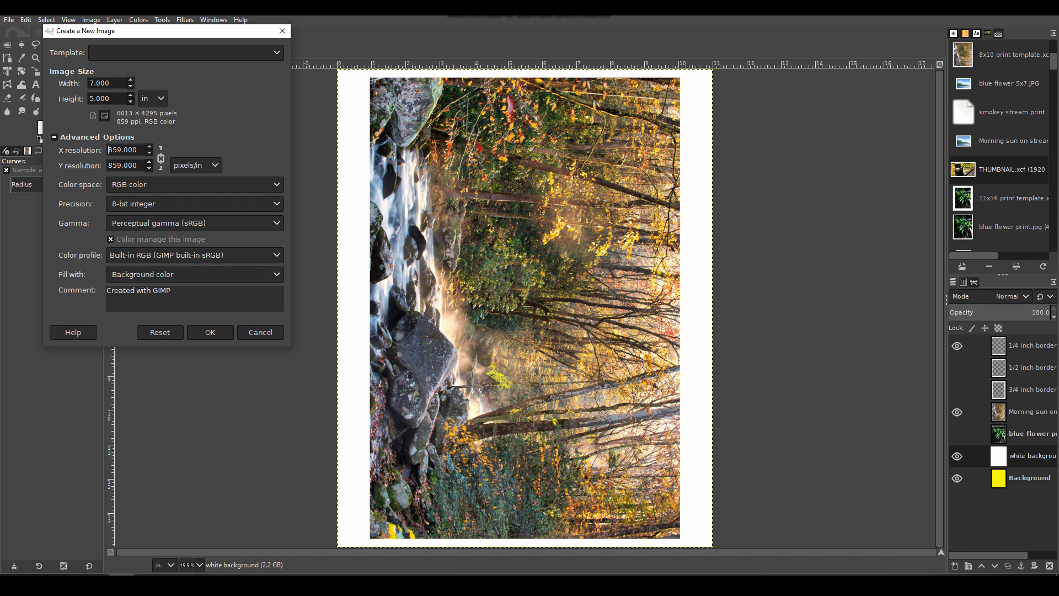
{"action": "key", "text": "shift+Left"}
{"action": "key", "text": "shift+Left"}
{"action": "key", "text": "shift+Left"}
{"action": "key", "text": "shift+Left"}
{"action": "key", "text": "shift+Left"}
{"action": "type", "text": "8"}
{"action": "key", "text": "Return"}
{"action": "left_click", "coordinate": [210, 332]}
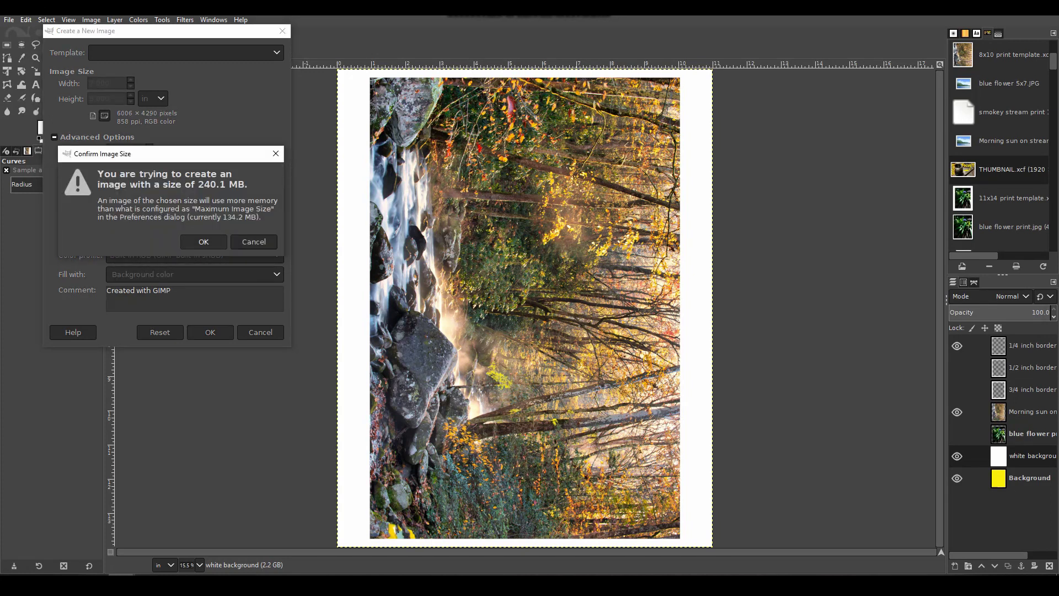
{"action": "left_click", "coordinate": [204, 242]}
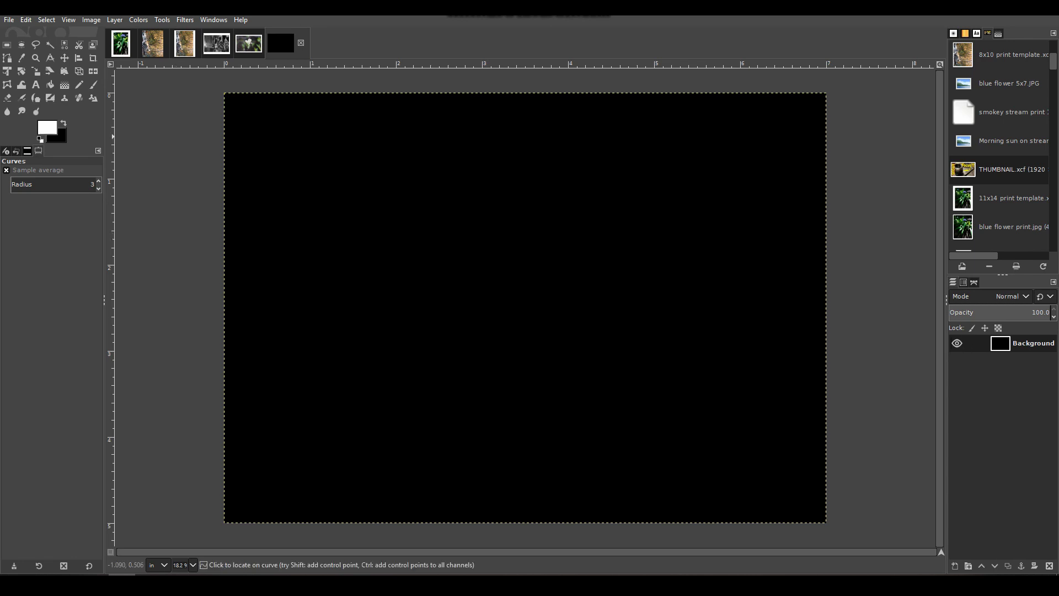
Set the foreground colour to yellow and bucket-fill the black canvas with it.
{"action": "left_click", "coordinate": [47, 128]}
{"action": "left_click", "coordinate": [202, 240]}
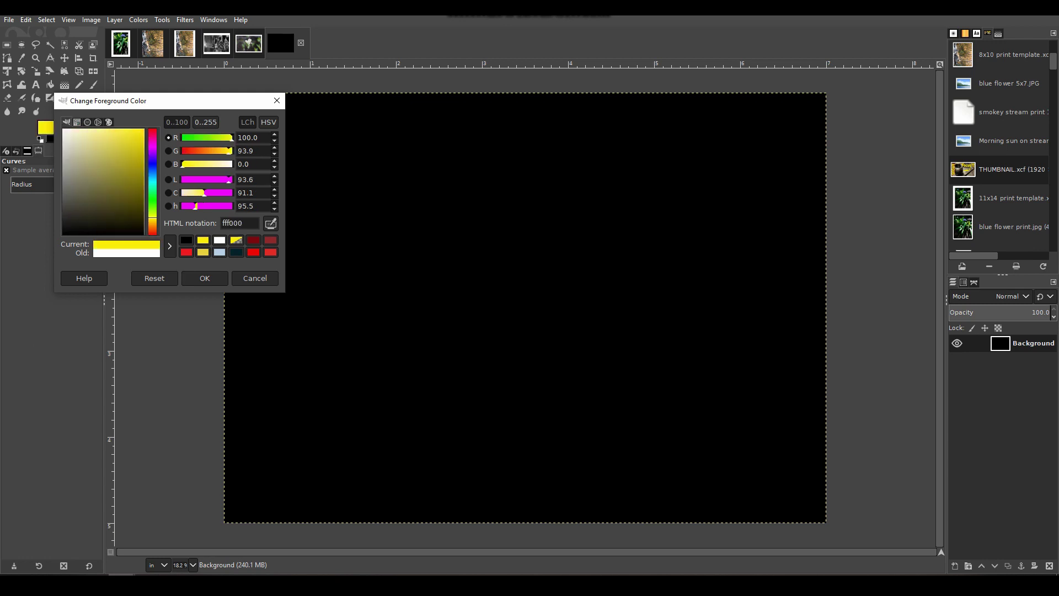
{"action": "left_click", "coordinate": [205, 278]}
{"action": "left_click", "coordinate": [50, 84]}
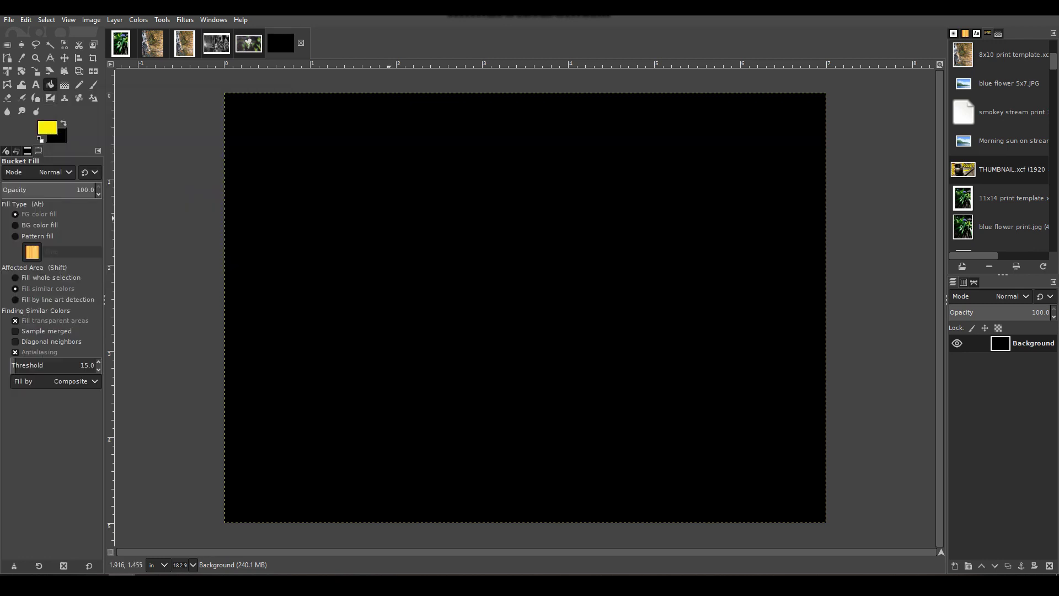
{"action": "left_click", "coordinate": [391, 219]}
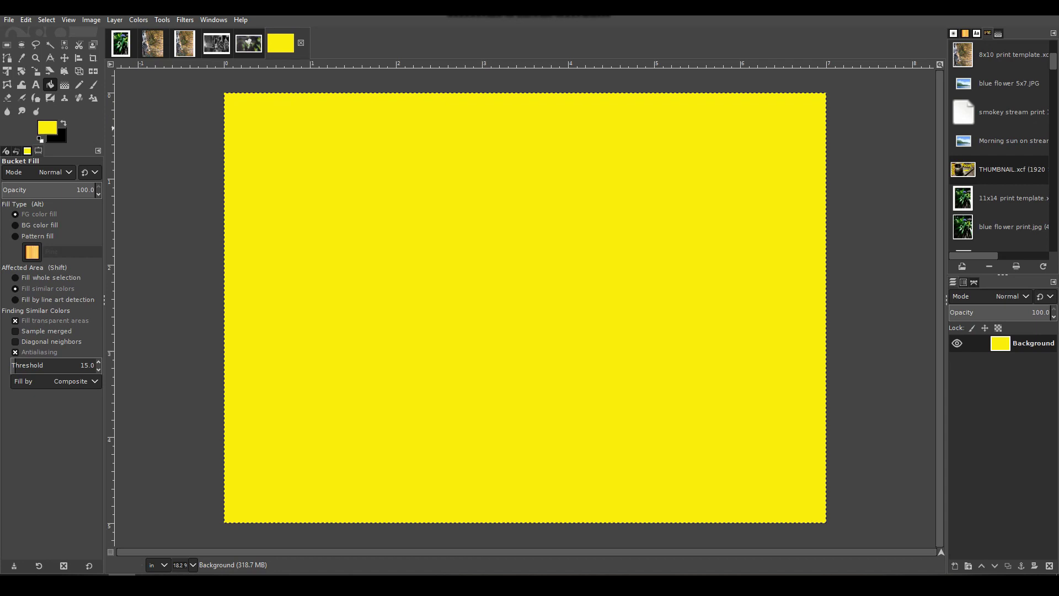
Set foreground to white and add a 'background white' layer filled with foreground colour.
{"action": "left_click", "coordinate": [47, 128]}
{"action": "left_click", "coordinate": [219, 240]}
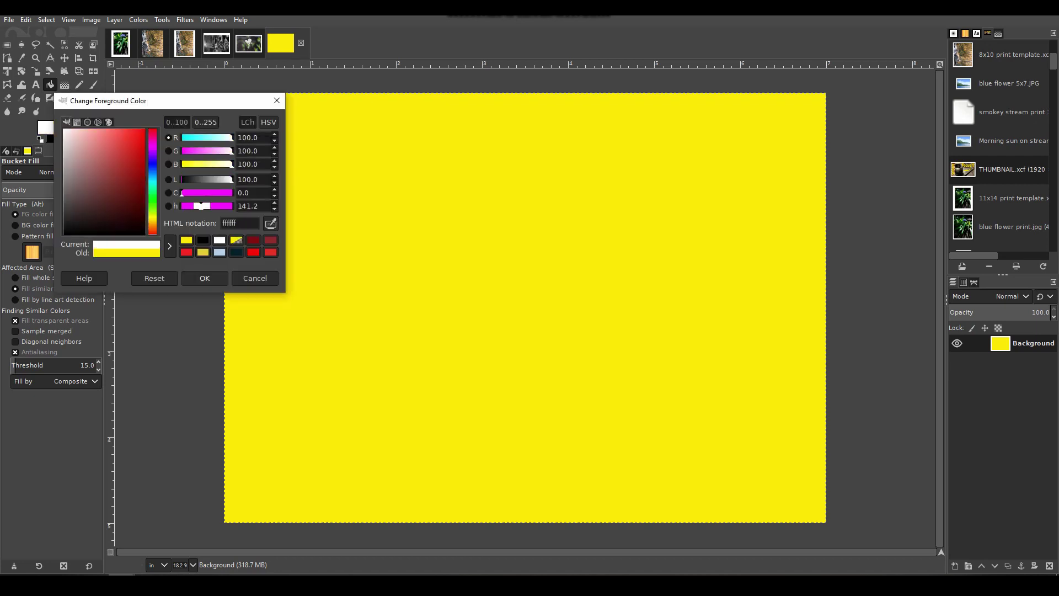
{"action": "left_click", "coordinate": [204, 278]}
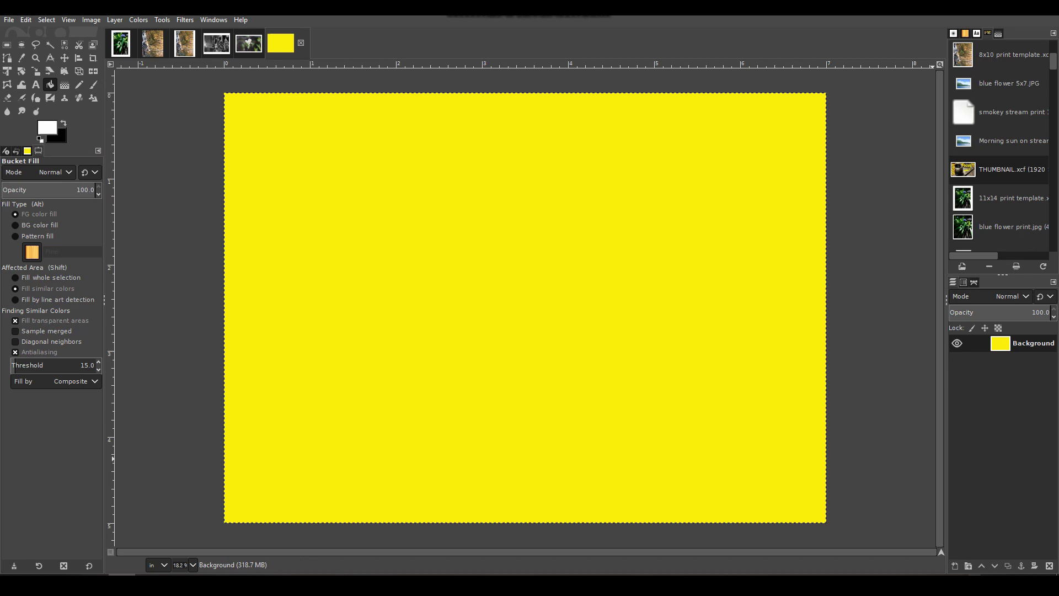
{"action": "left_click", "coordinate": [955, 565]}
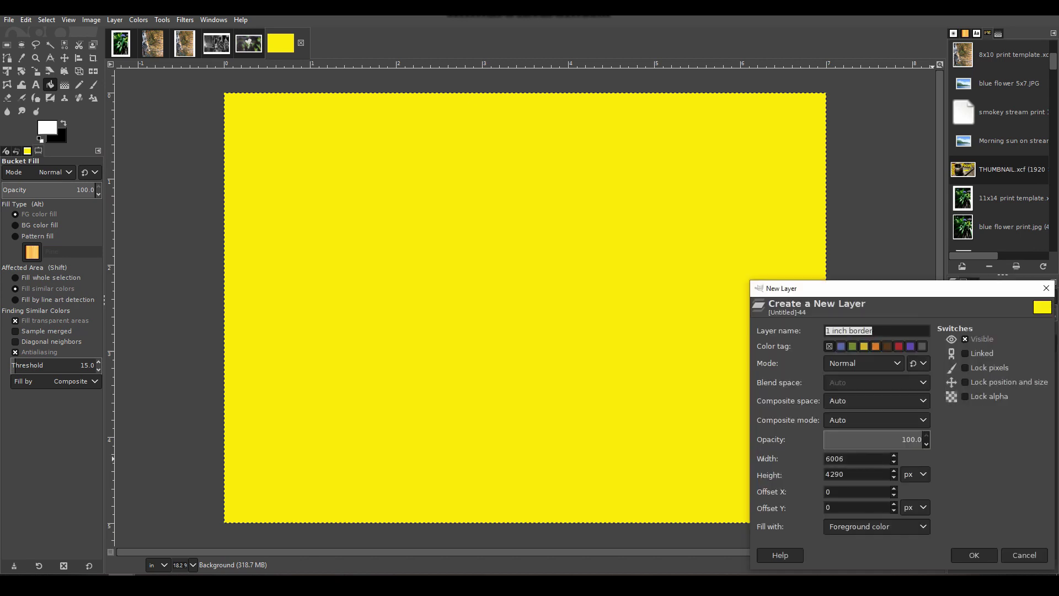
{"action": "type", "text": "background white"}
{"action": "left_click", "coordinate": [877, 527]}
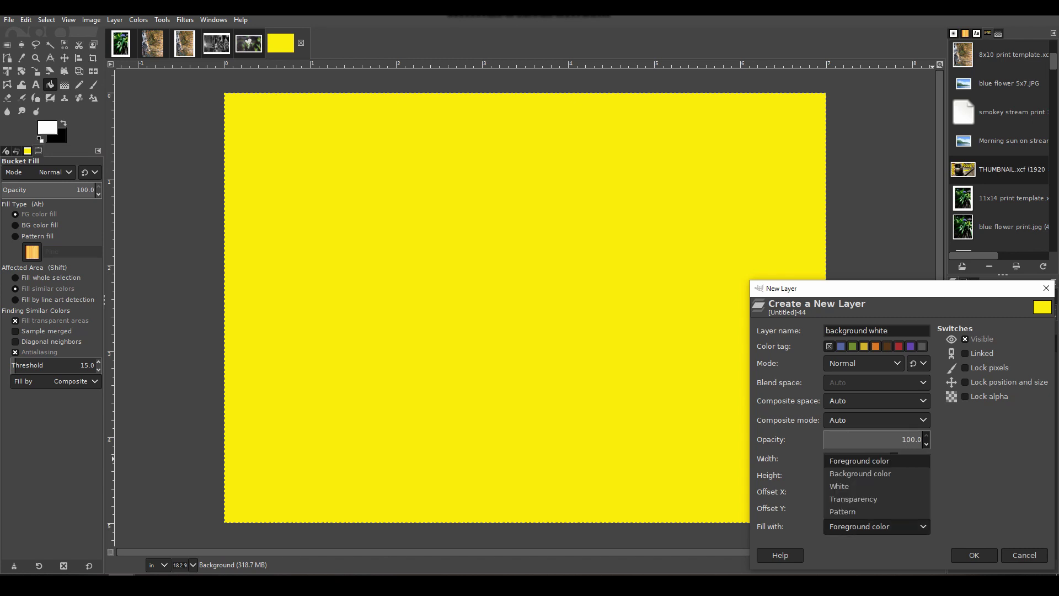
{"action": "left_click", "coordinate": [860, 527]}
{"action": "left_click", "coordinate": [974, 555]}
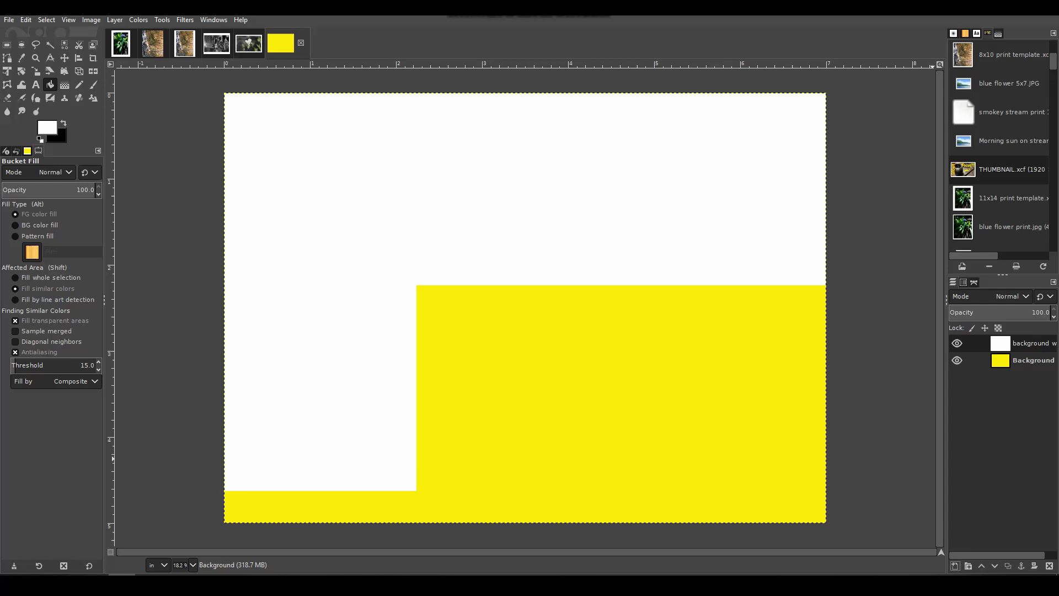
{"action": "left_click", "coordinate": [955, 566]}
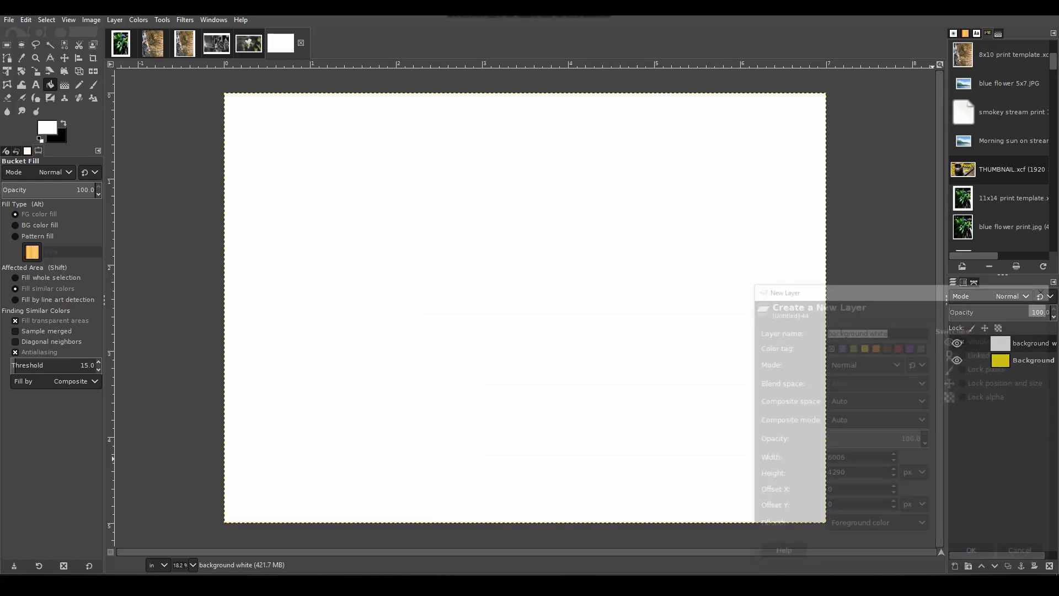
Create two more layers named '1/4 inch border' and '1/2 inch border'.
{"action": "type", "text": "1"}
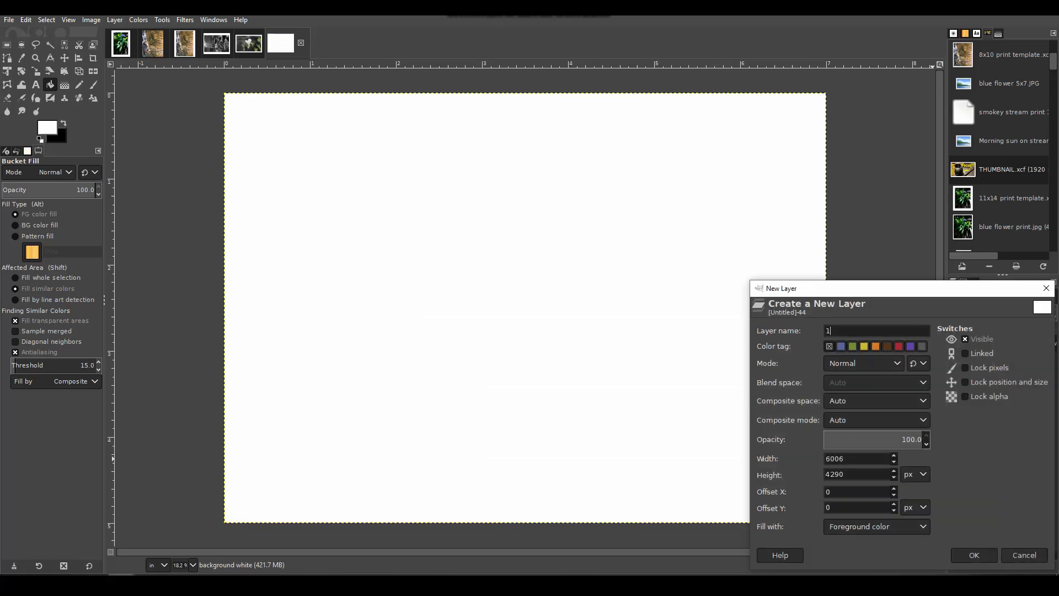
{"action": "type", "text": "/4 inch border"}
{"action": "key", "text": "Return"}
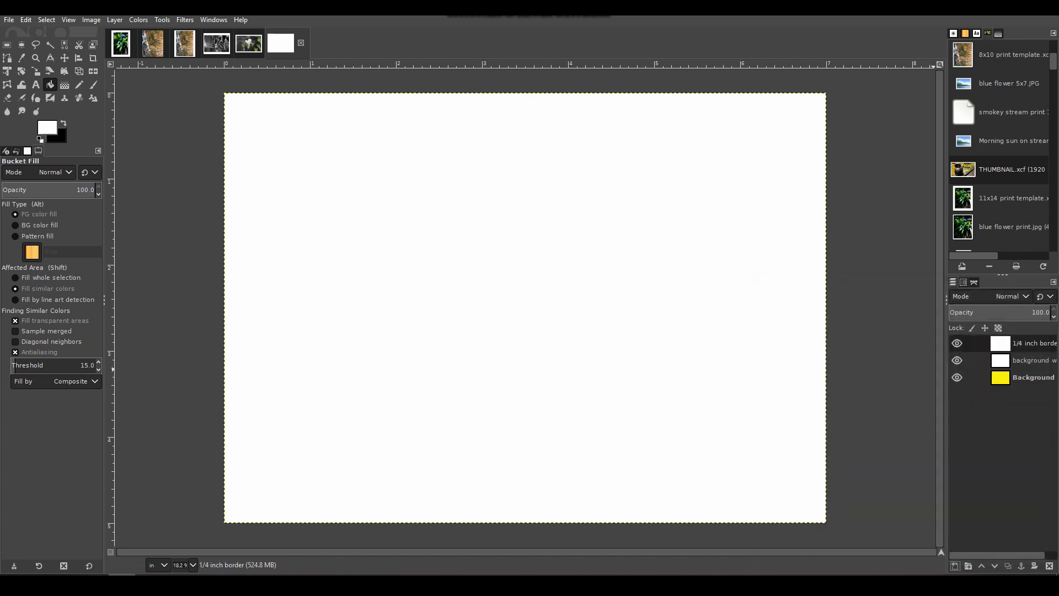
{"action": "left_click", "coordinate": [955, 565]}
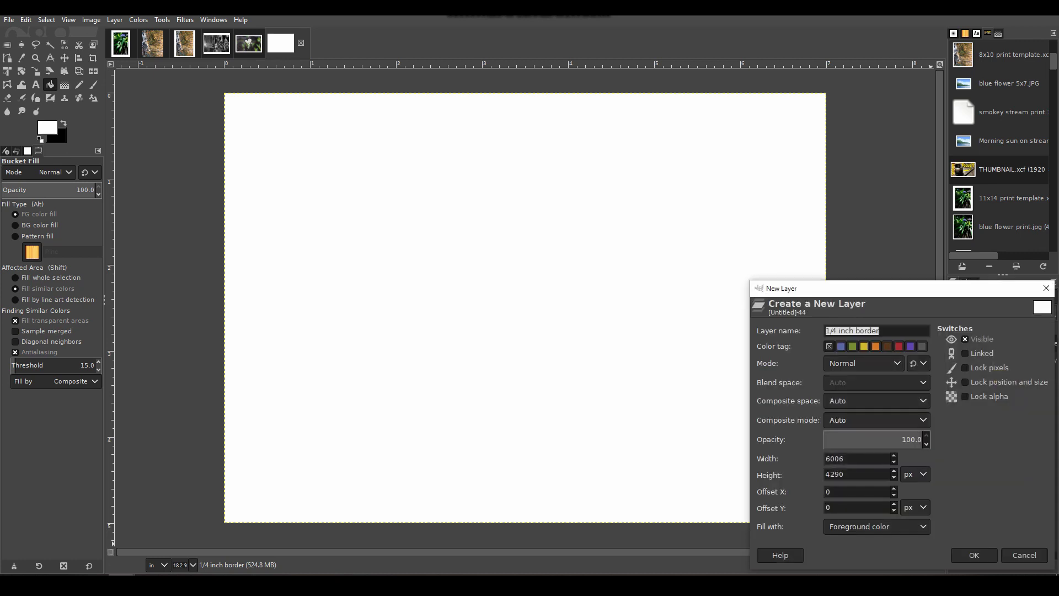
{"action": "left_click", "coordinate": [839, 331]}
{"action": "key", "text": "BackSpace"}
{"action": "type", "text": "2"}
{"action": "key", "text": "Return"}
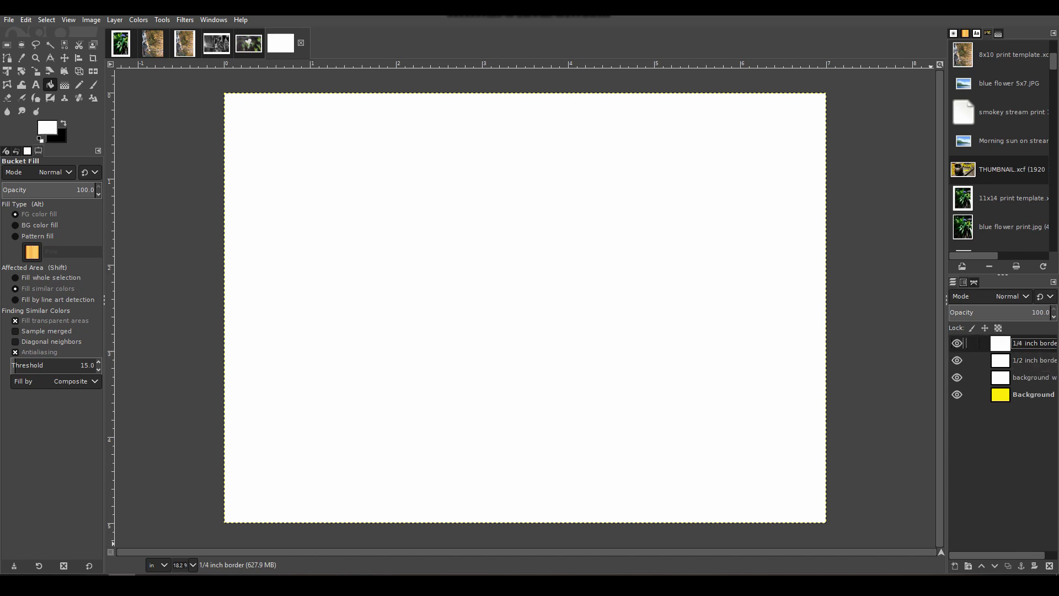
Hide the 1/2 inch border and background white layers, then select the 1/4 inch border's opaque area.
{"action": "left_click", "coordinate": [957, 360]}
{"action": "left_click", "coordinate": [957, 378]}
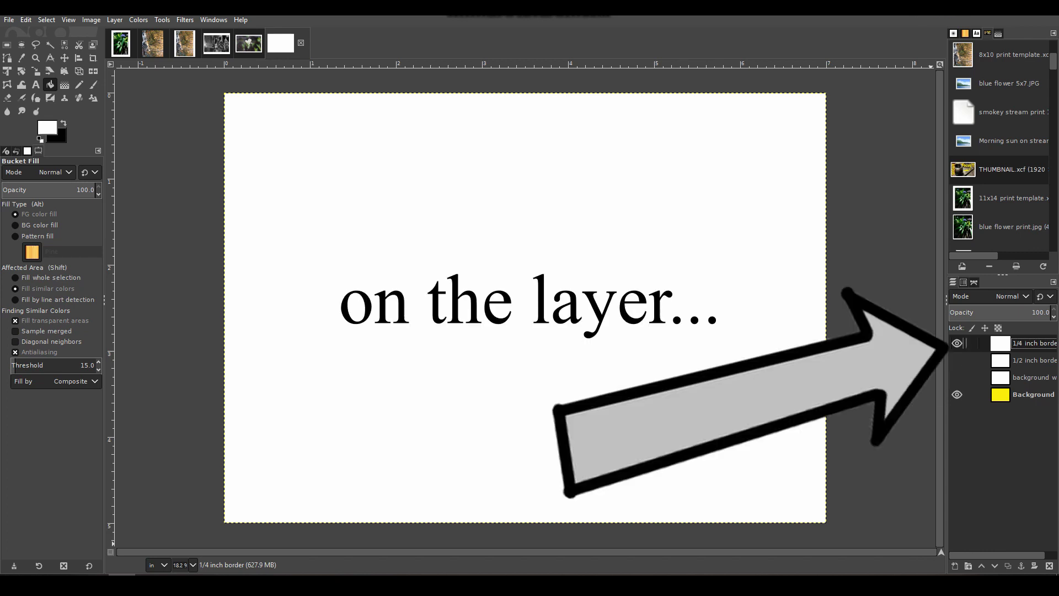
{"action": "right_click", "coordinate": [1021, 343]}
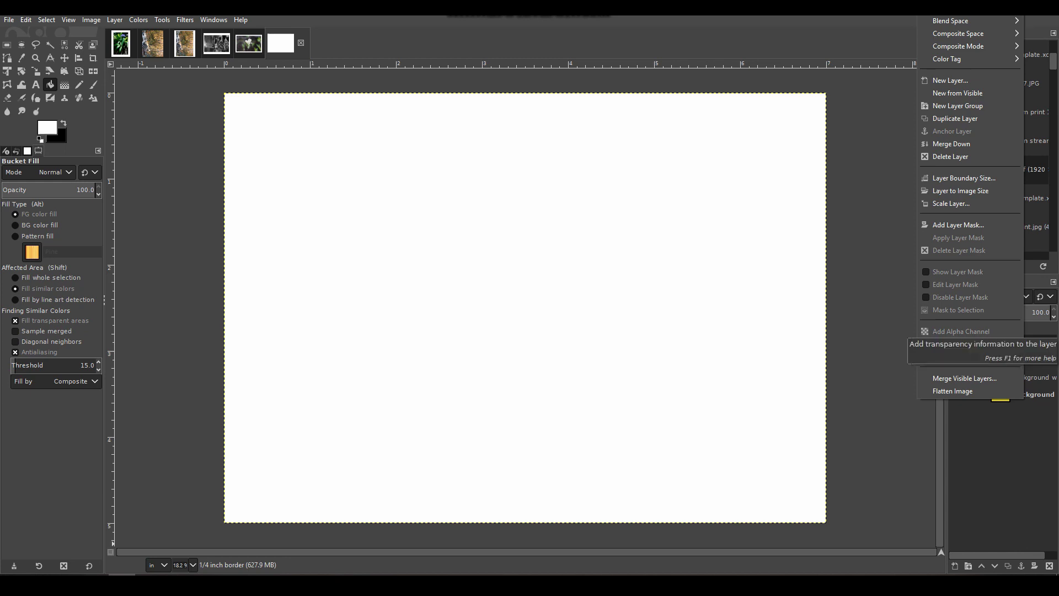
{"action": "left_click", "coordinate": [954, 356]}
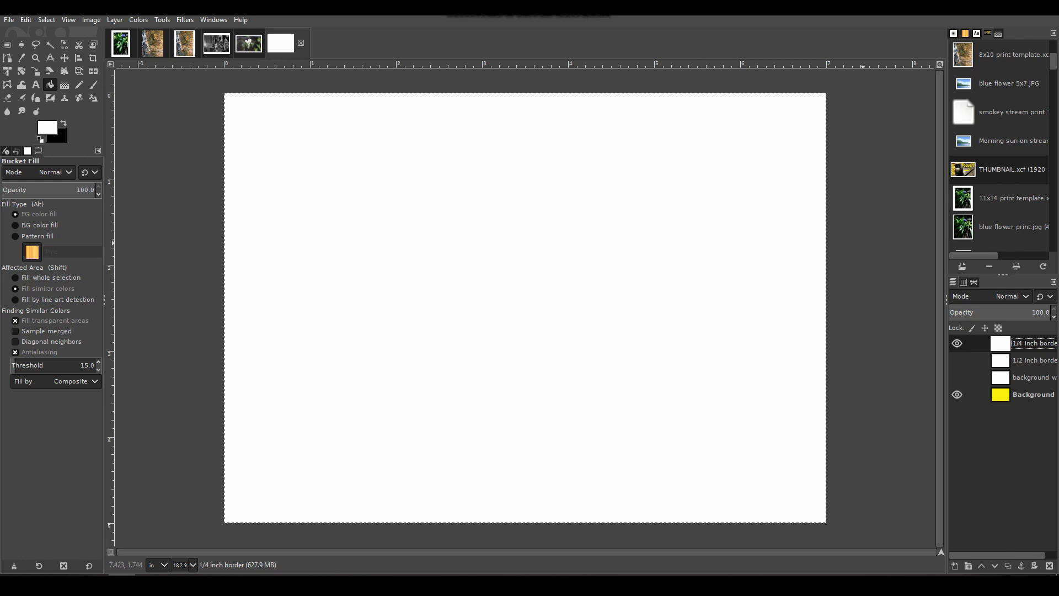
Shrink the selection inward by 0.25 inch, then show the 1/2 inch border layer again.
{"action": "right_click", "coordinate": [866, 245]}
{"action": "mouse_move", "coordinate": [888, 286]}
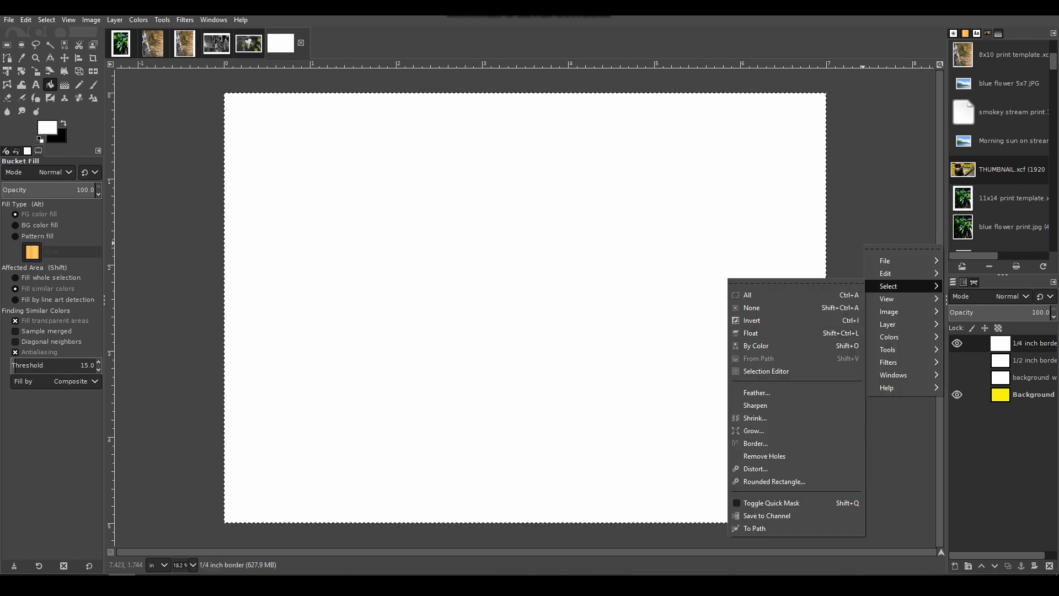
{"action": "left_click", "coordinate": [755, 418]}
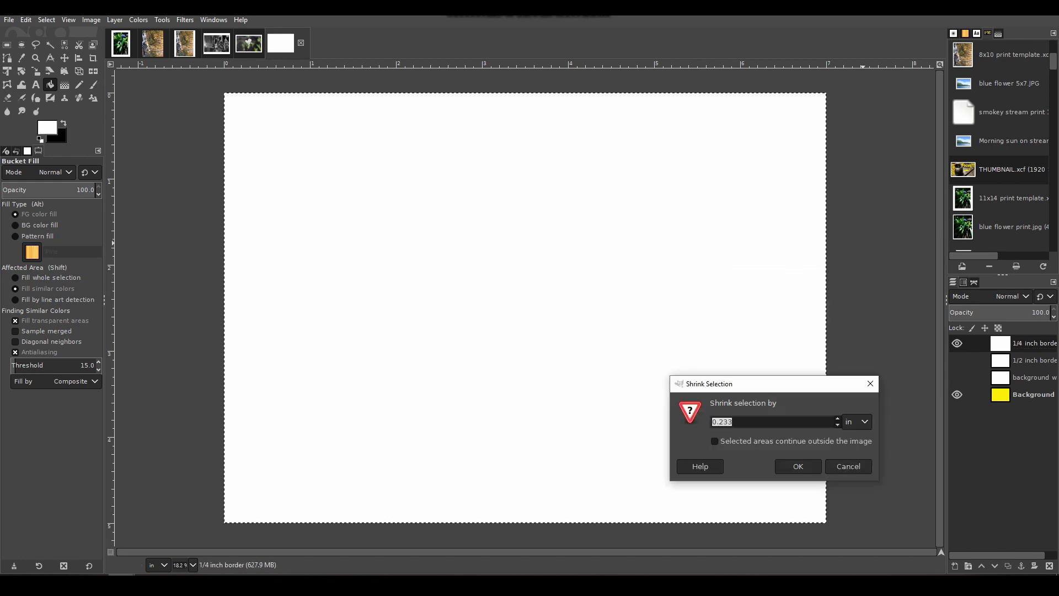
{"action": "type", "text": ".25"}
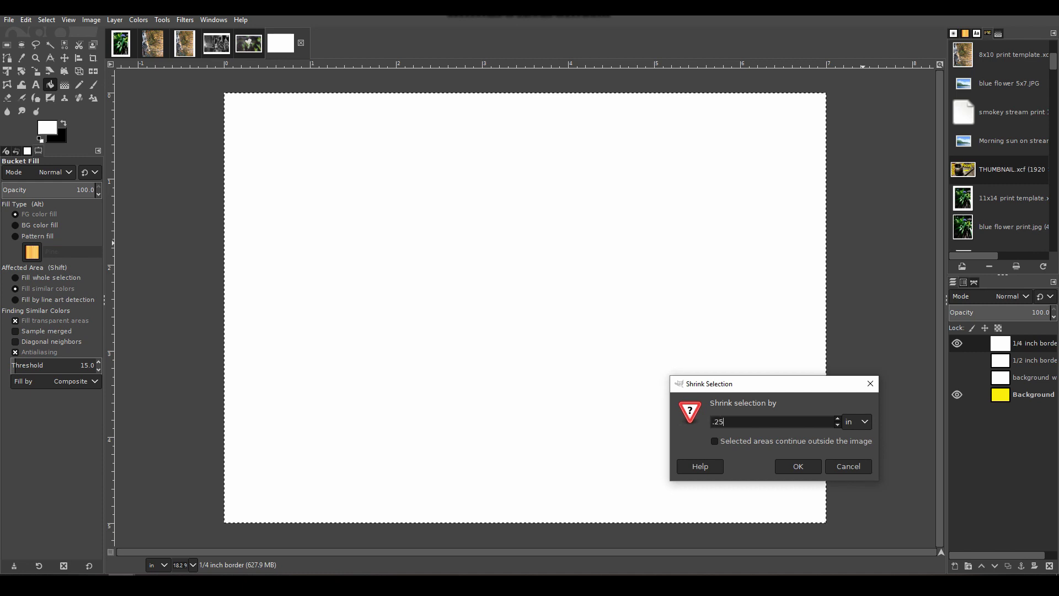
{"action": "left_click", "coordinate": [795, 466]}
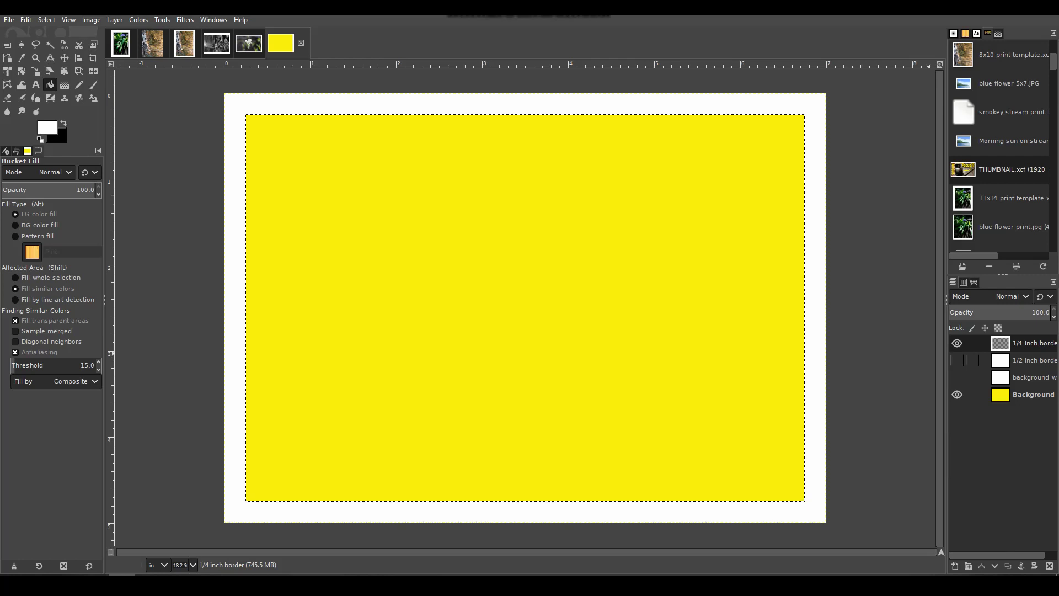
{"action": "left_click", "coordinate": [957, 361]}
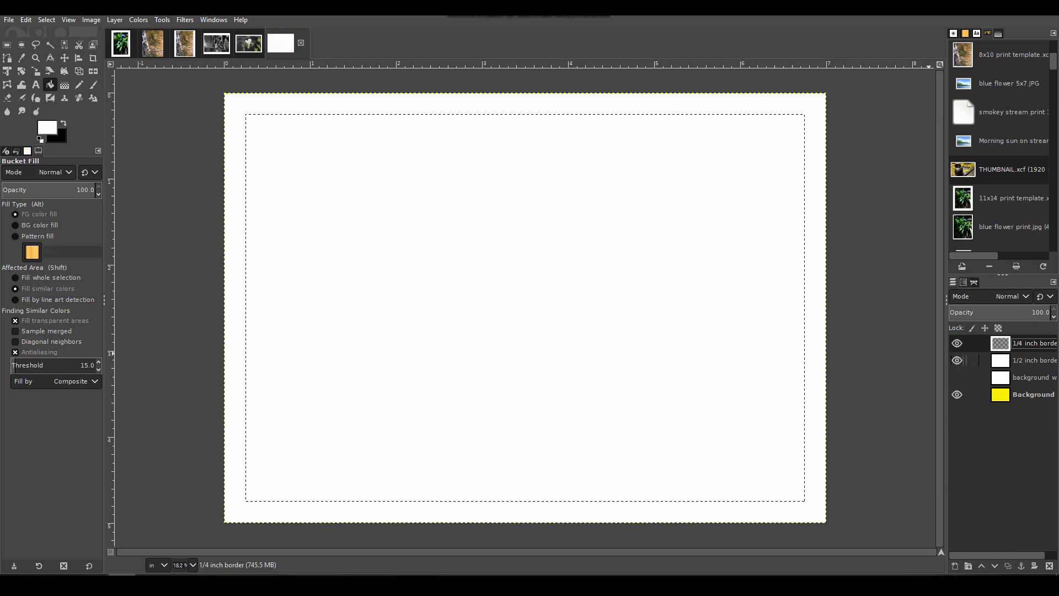
Select the 1/2 inch border's opaque area, delete its centre, and remove the selection.
{"action": "right_click", "coordinate": [1023, 360]}
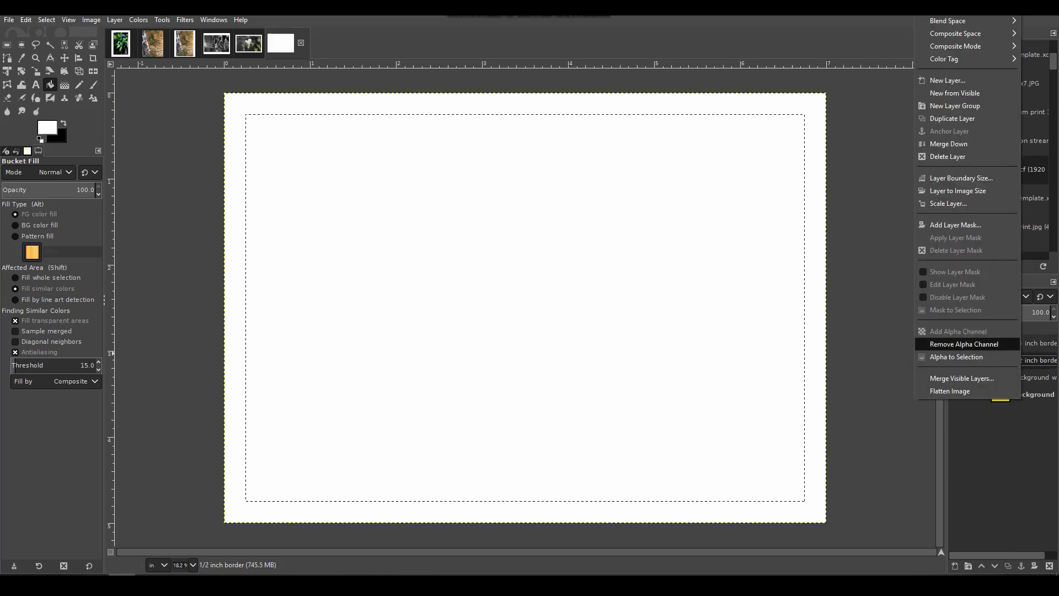
{"action": "left_click", "coordinate": [956, 357]}
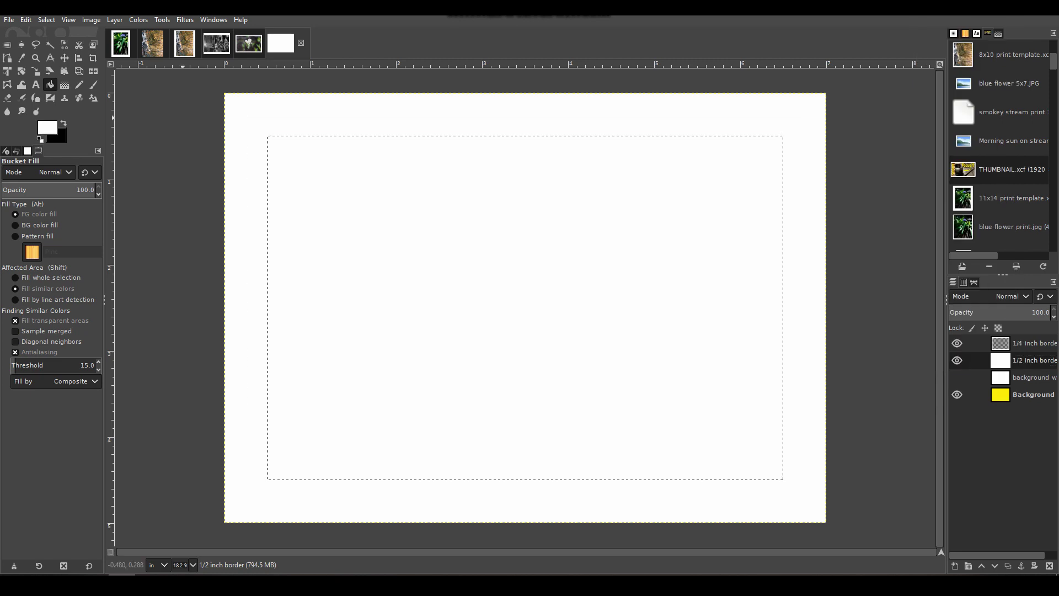
{"action": "key", "text": "Delete"}
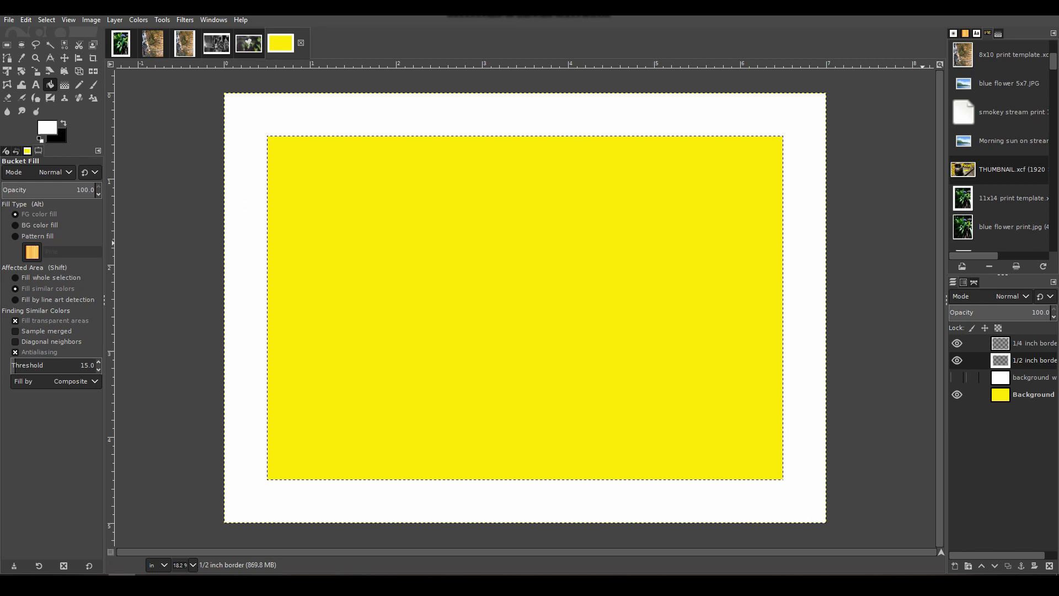
{"action": "right_click", "coordinate": [869, 337]}
{"action": "mouse_move", "coordinate": [892, 375]}
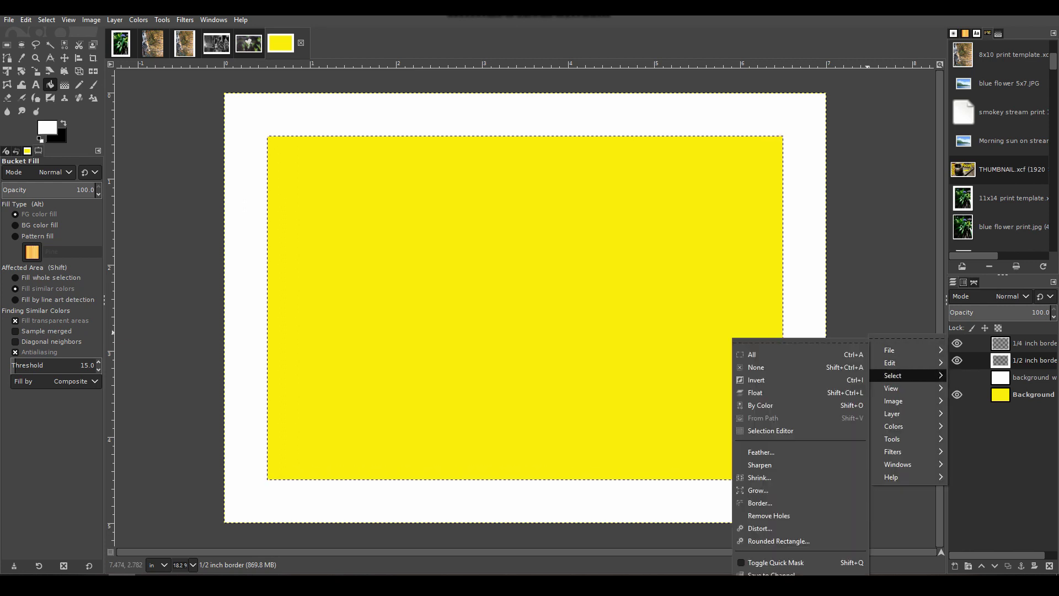
{"action": "left_click", "coordinate": [761, 367]}
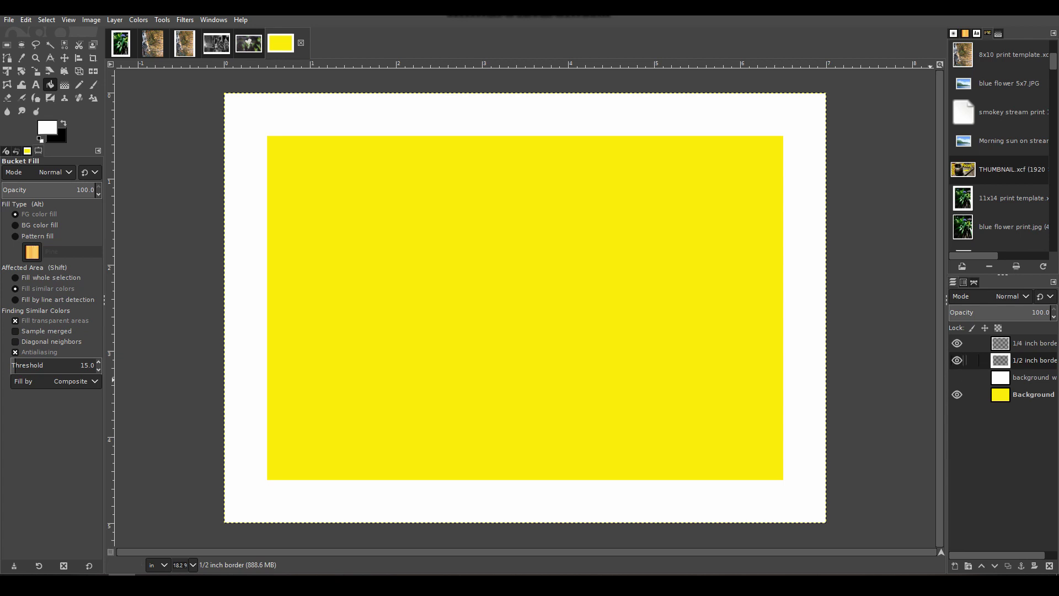
Hide both border layers so only the yellow background shows.
{"action": "left_click", "coordinate": [957, 343]}
{"action": "left_click", "coordinate": [957, 360]}
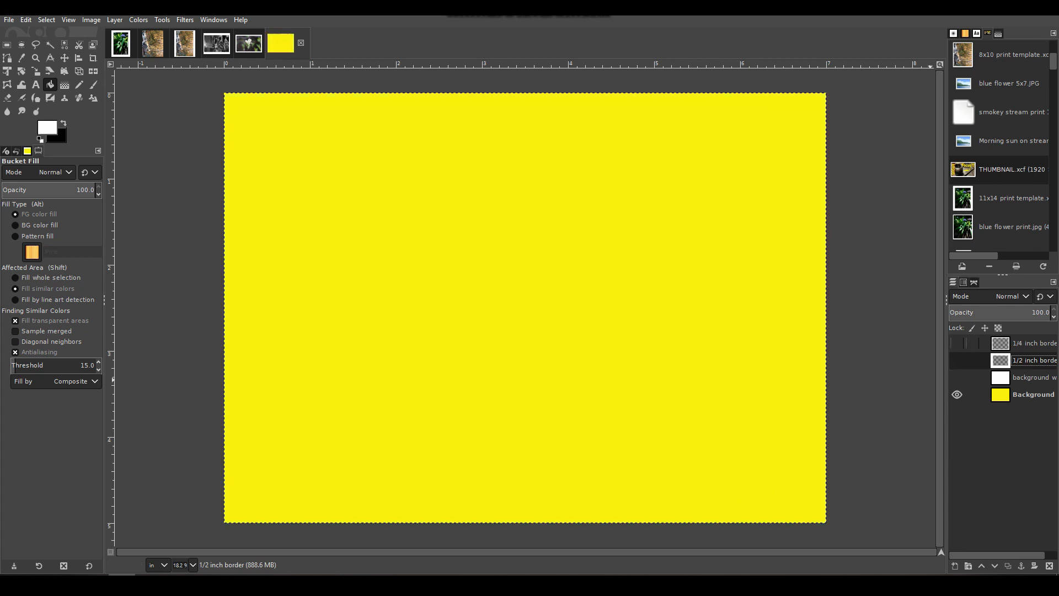
{"action": "left_click", "coordinate": [957, 343]}
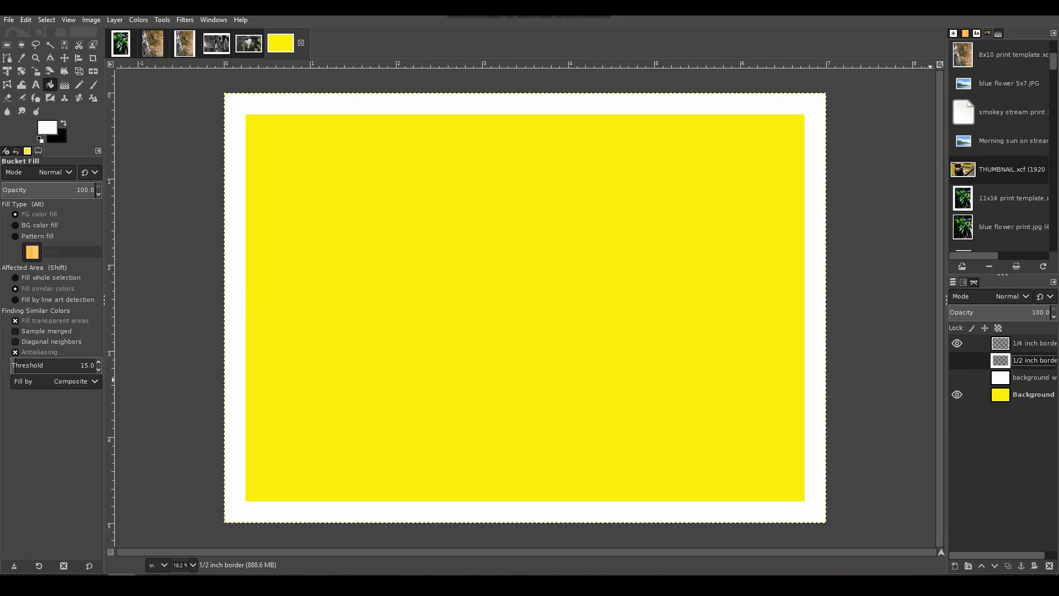
{"action": "left_click", "coordinate": [958, 343]}
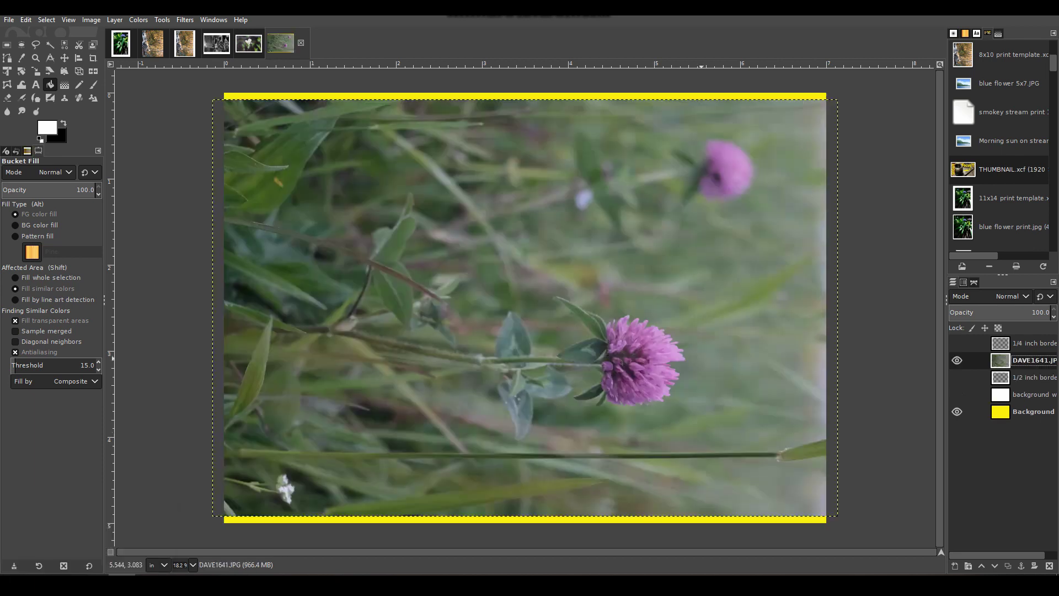
Drag in the clover photo, move its layer beneath the 1/2 inch border, and show that border.
{"action": "left_click_drag", "start_coordinate": [127, 538], "coordinate": [637, 366]}
{"action": "left_click_drag", "start_coordinate": [965, 360], "coordinate": [965, 395]}
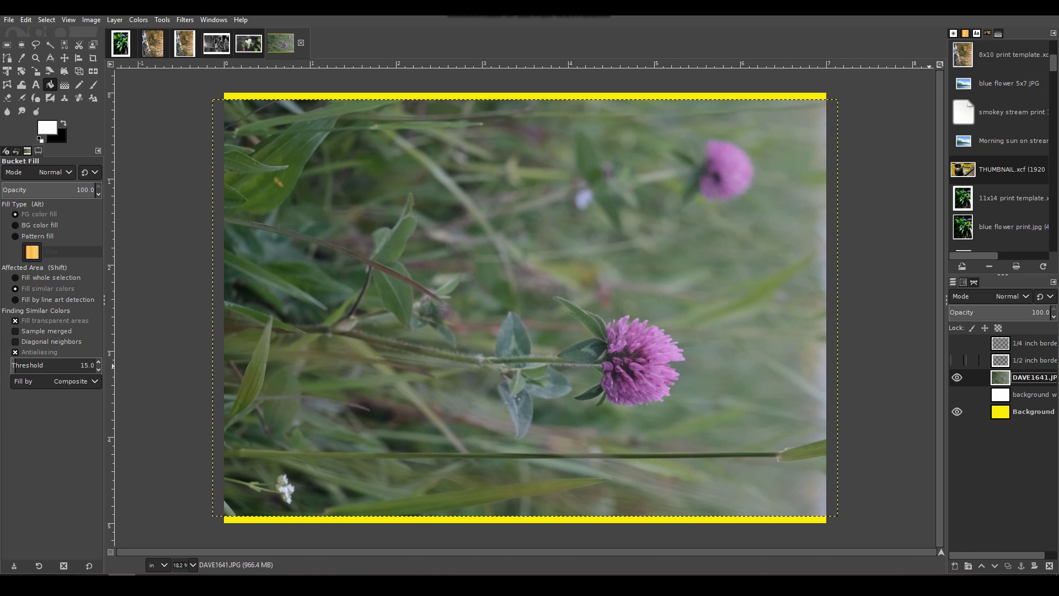
{"action": "left_click", "coordinate": [963, 360]}
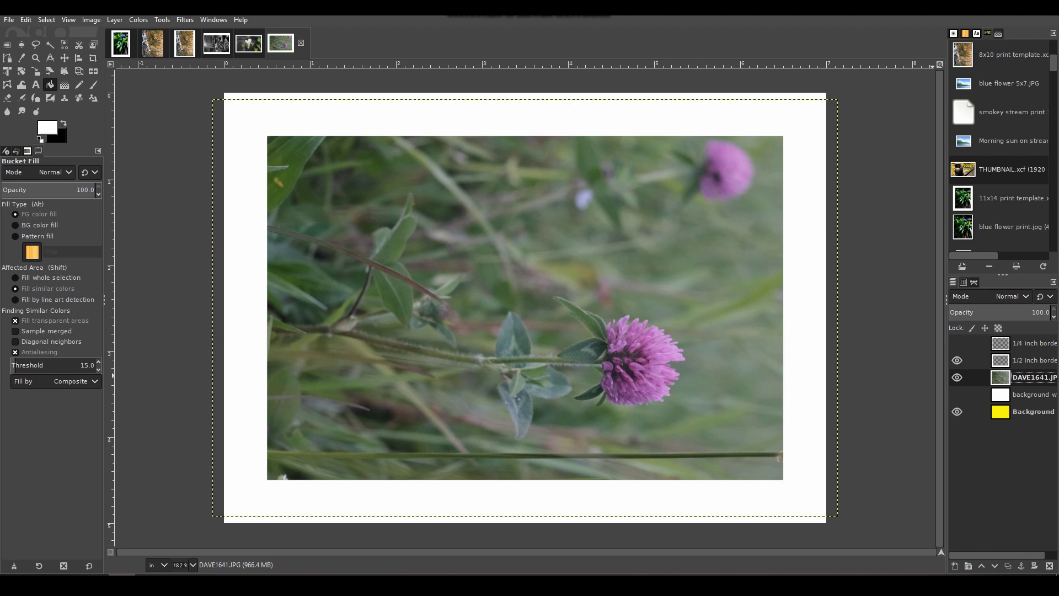
Hide the 1/2 inch border and show the 1/4 inch border around the clover photo.
{"action": "left_click", "coordinate": [957, 377]}
{"action": "left_click", "coordinate": [957, 360]}
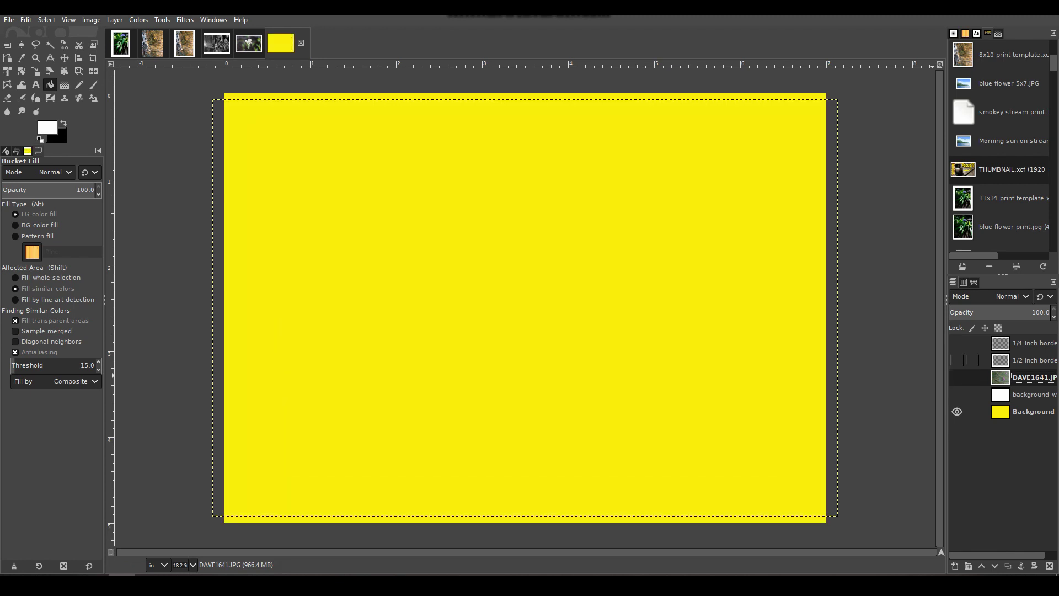
{"action": "left_click", "coordinate": [957, 377]}
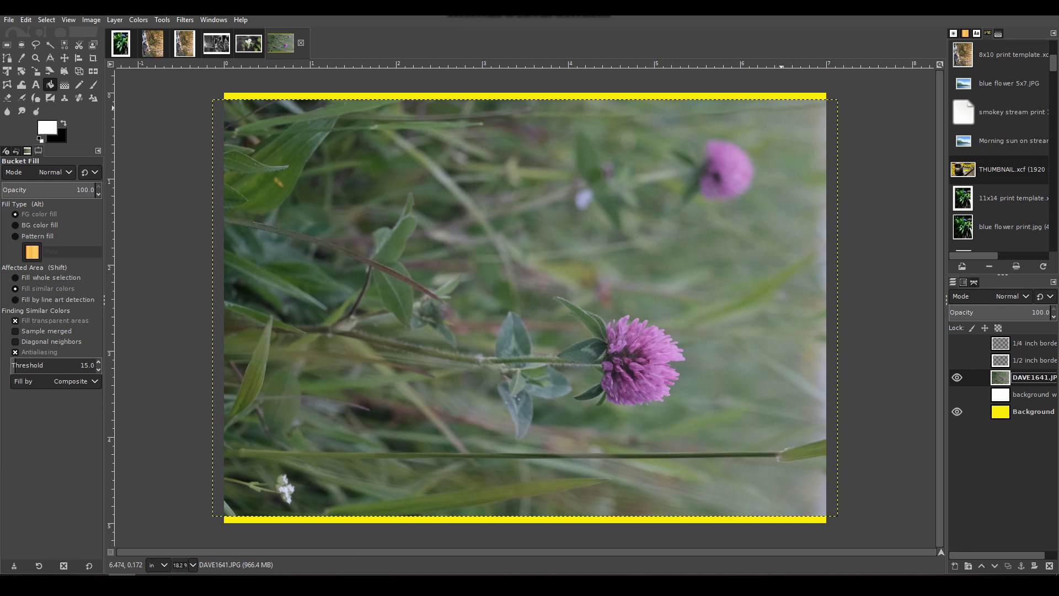
{"action": "left_click", "coordinate": [958, 343]}
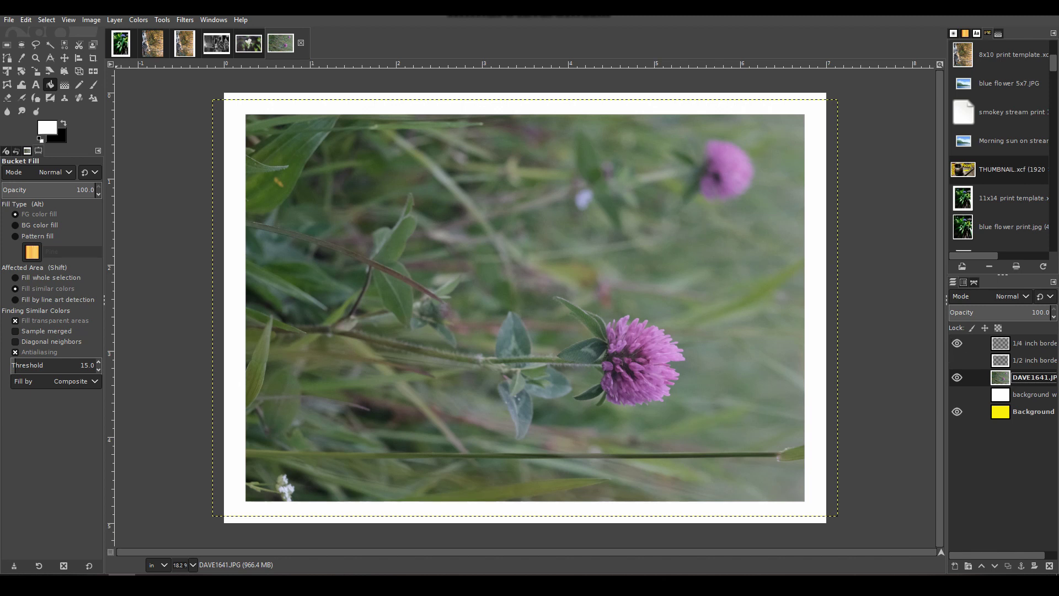
Apply a Curves adjustment that darkens the lower tones and brightens the upper tones.
{"action": "left_click", "coordinate": [139, 19]}
{"action": "left_click", "coordinate": [154, 149]}
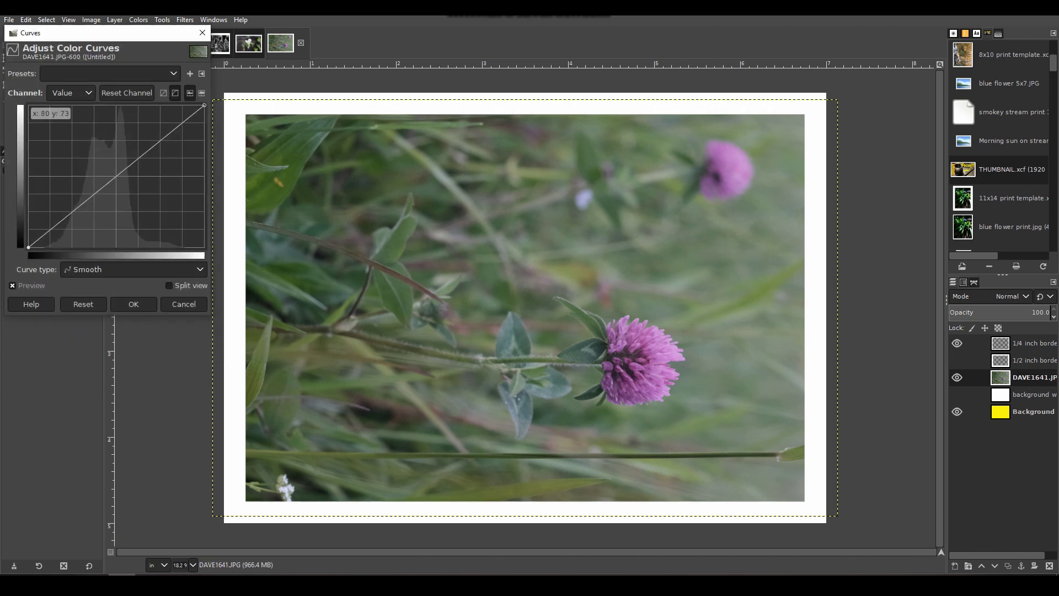
{"action": "left_click_drag", "start_coordinate": [78, 207], "coordinate": [79, 215]}
{"action": "left_click_drag", "start_coordinate": [138, 164], "coordinate": [138, 156]}
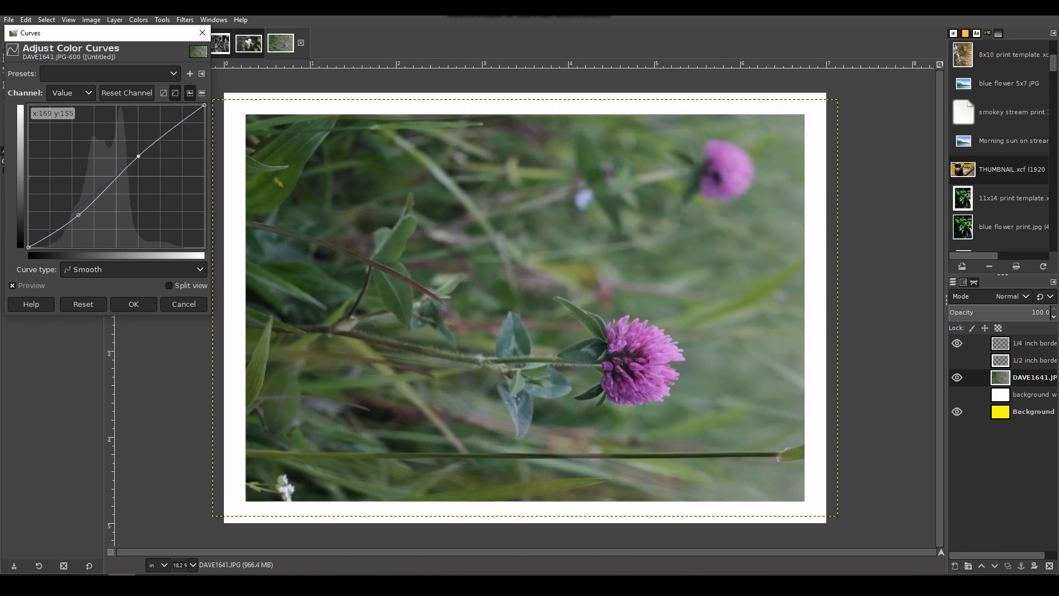
{"action": "left_click", "coordinate": [134, 304]}
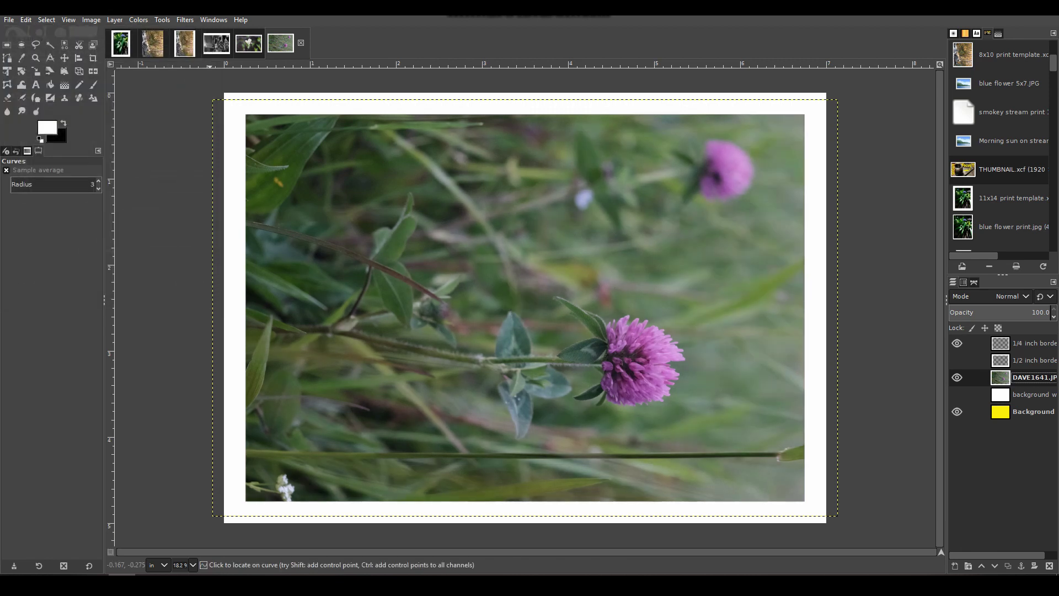
Sharpen the clover photo with Unsharp Mask at radius 3, amount 0.5.
{"action": "left_click", "coordinate": [184, 19]}
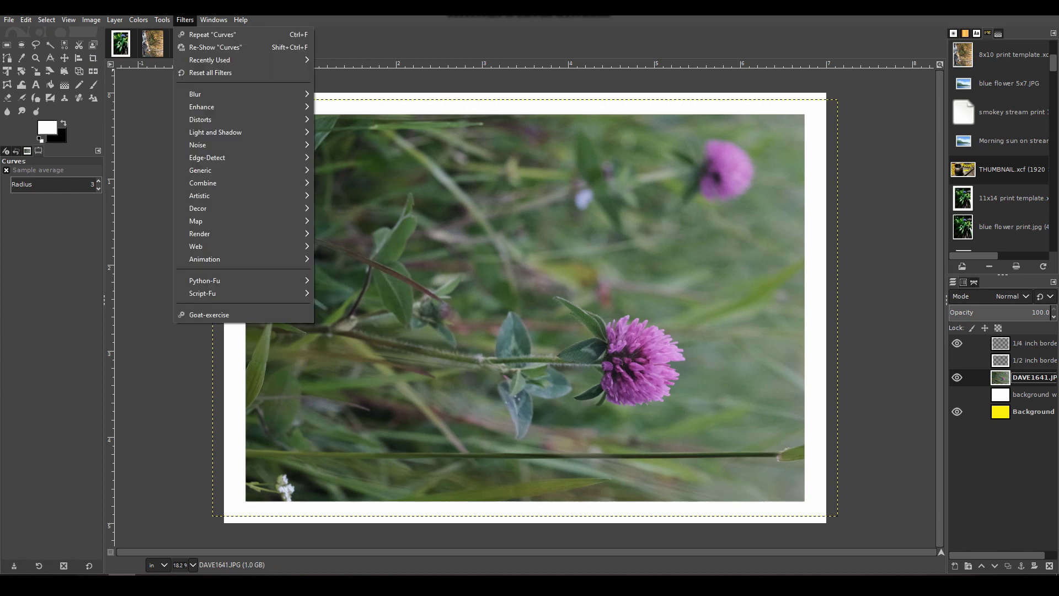
{"action": "mouse_move", "coordinate": [248, 106]}
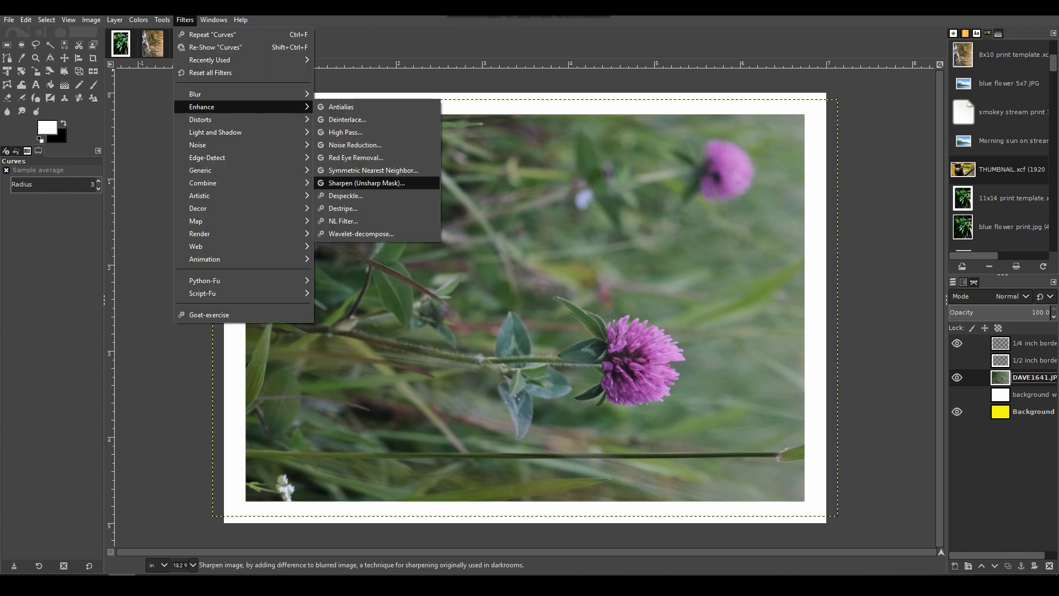
{"action": "left_click", "coordinate": [366, 183]}
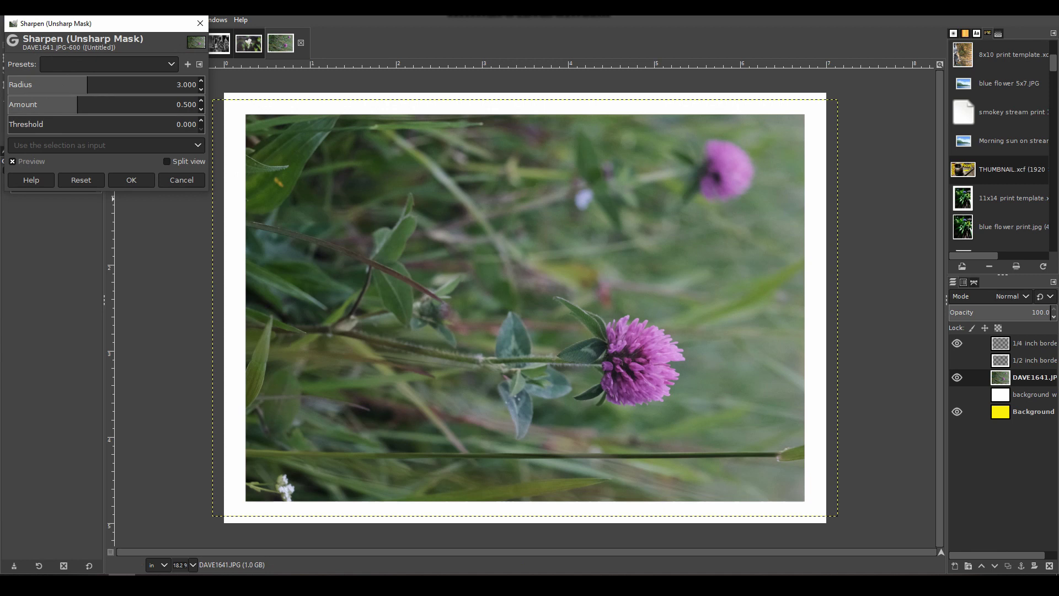
{"action": "left_click", "coordinate": [131, 180]}
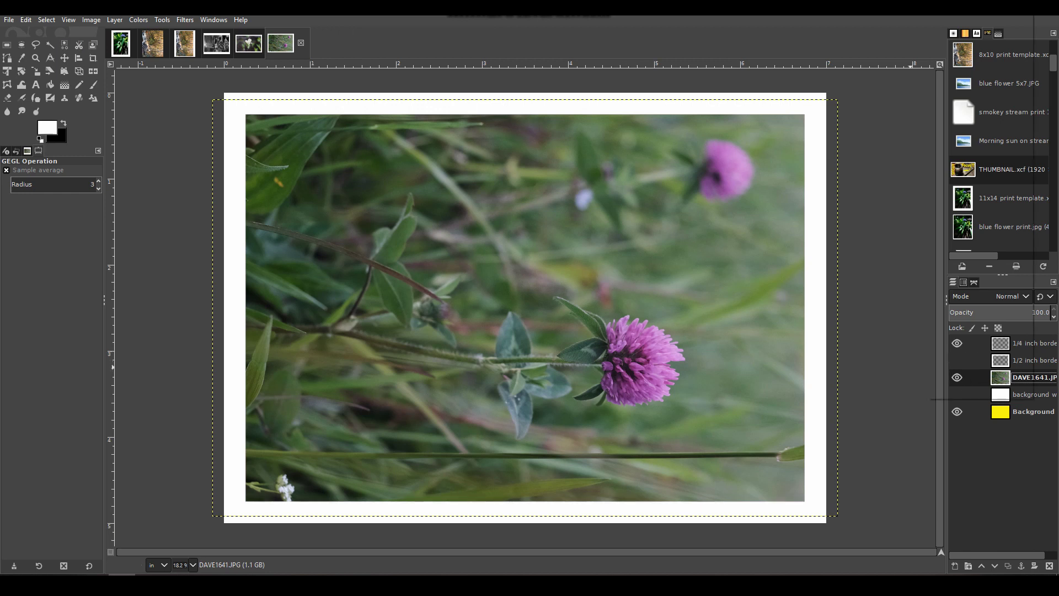
Export the image as 'clover 5x7.JPG' into the Print these folder at JPEG quality 100.
{"action": "right_click", "coordinate": [1033, 398]}
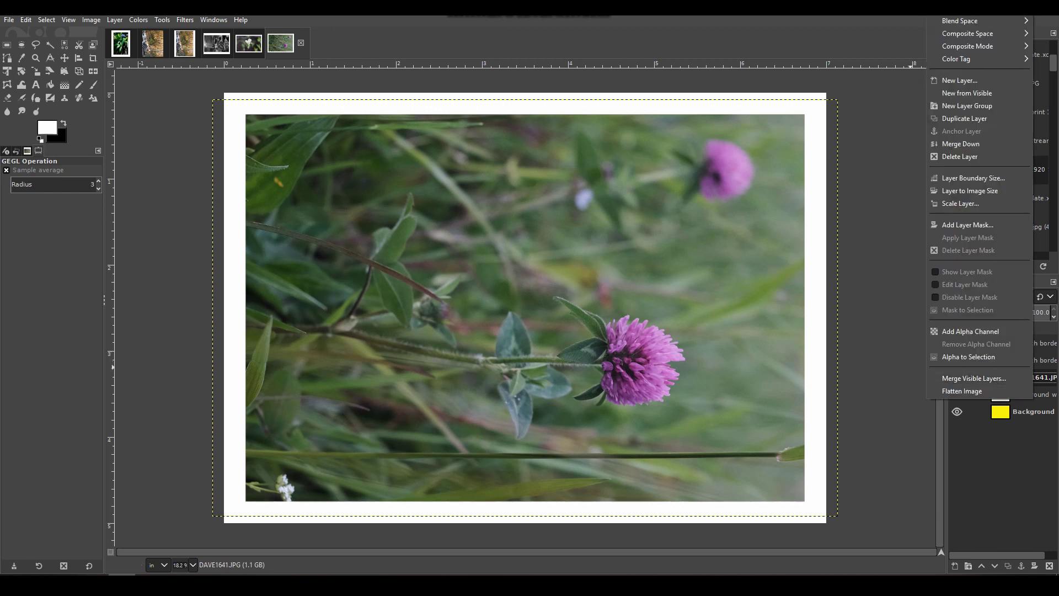
{"action": "left_click", "coordinate": [731, 164]}
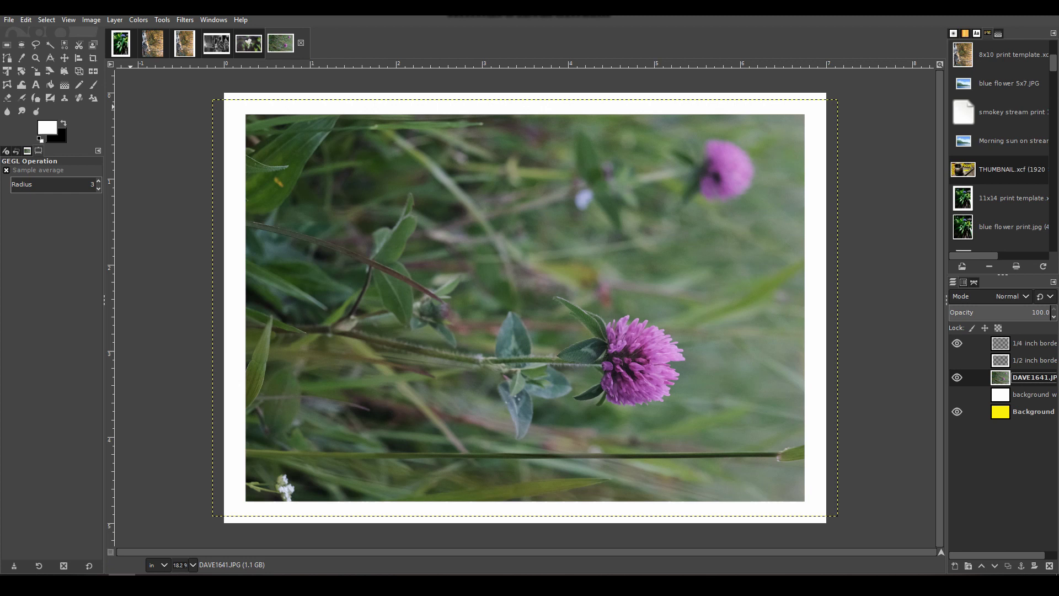
{"action": "left_click", "coordinate": [9, 20]}
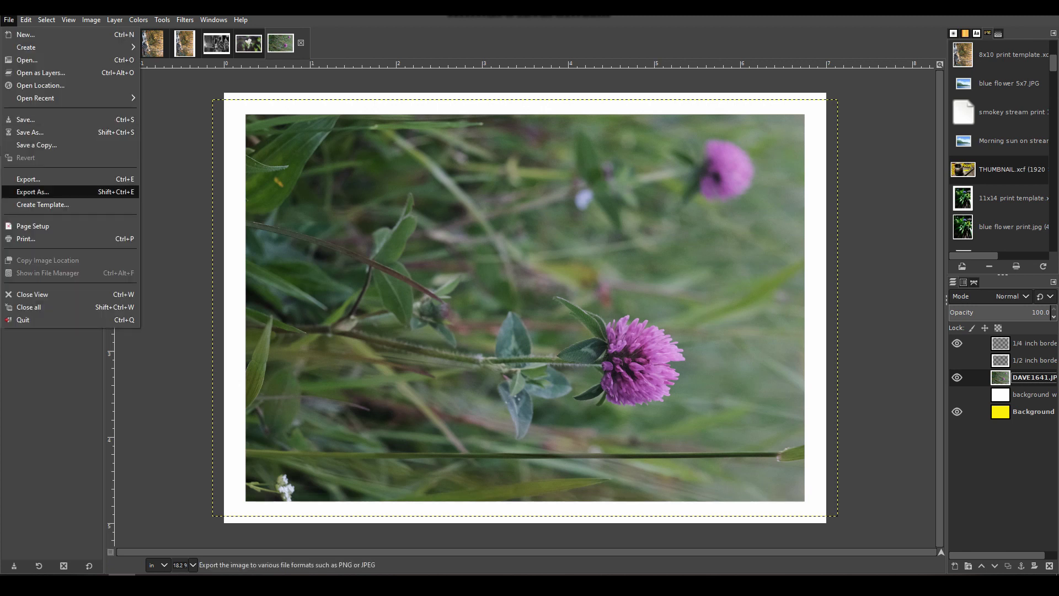
{"action": "key", "text": "Return"}
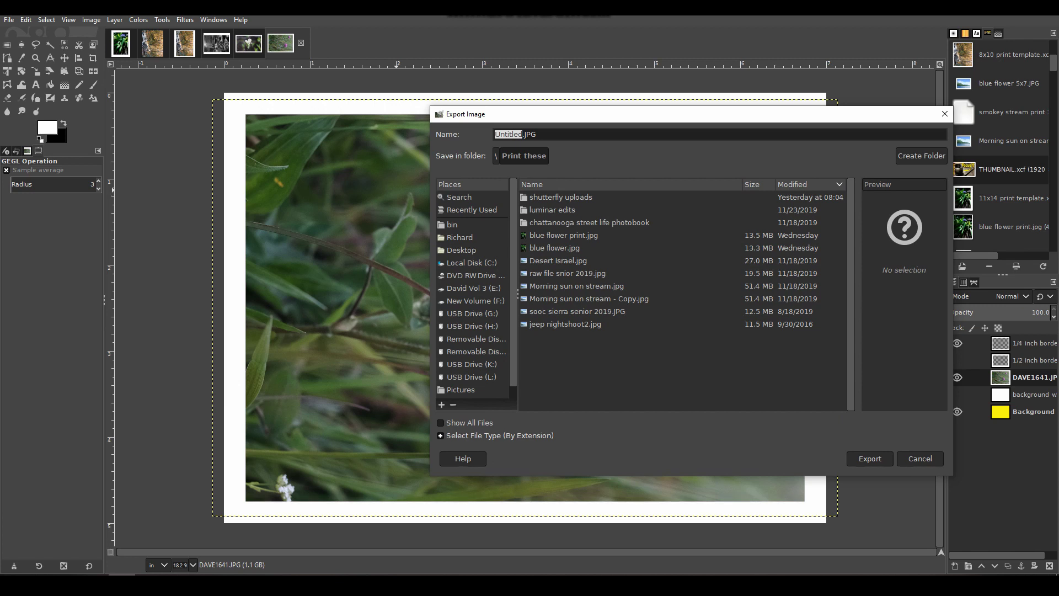
{"action": "type", "text": "clover 5x7"}
{"action": "left_click", "coordinate": [870, 458]}
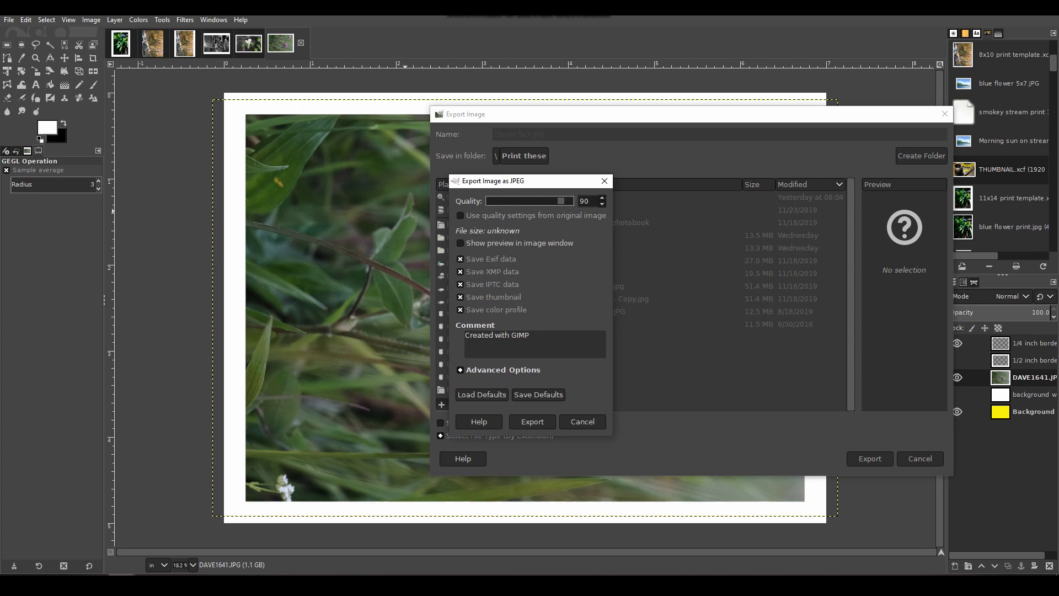
{"action": "left_click_drag", "start_coordinate": [561, 201], "coordinate": [571, 200]}
{"action": "left_click", "coordinate": [532, 421]}
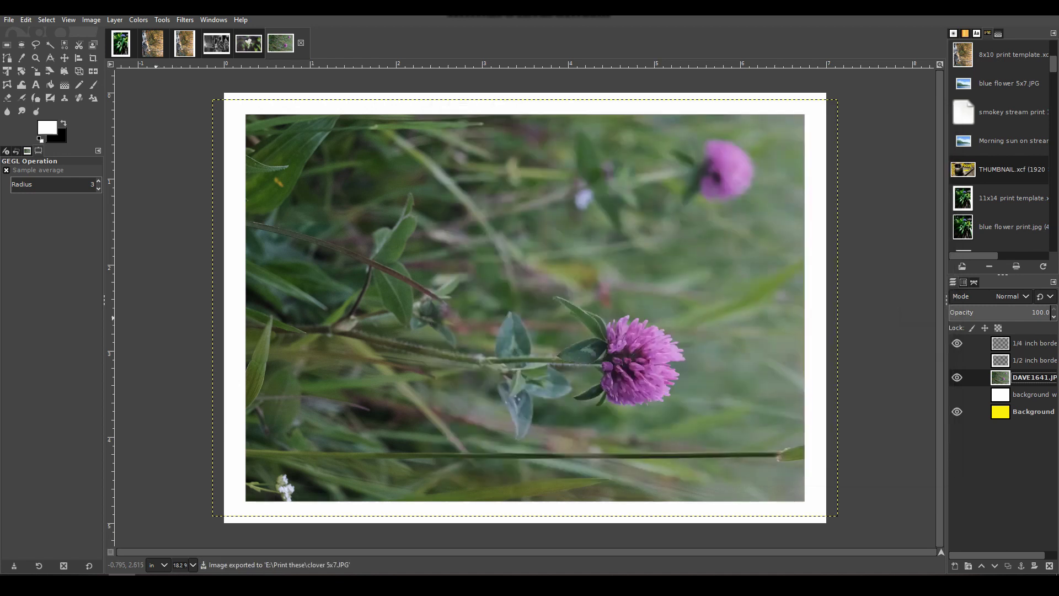
Keep the clover image open and save it as '5x7landscape template.xcf' in Print these.
{"action": "left_click", "coordinate": [301, 43]}
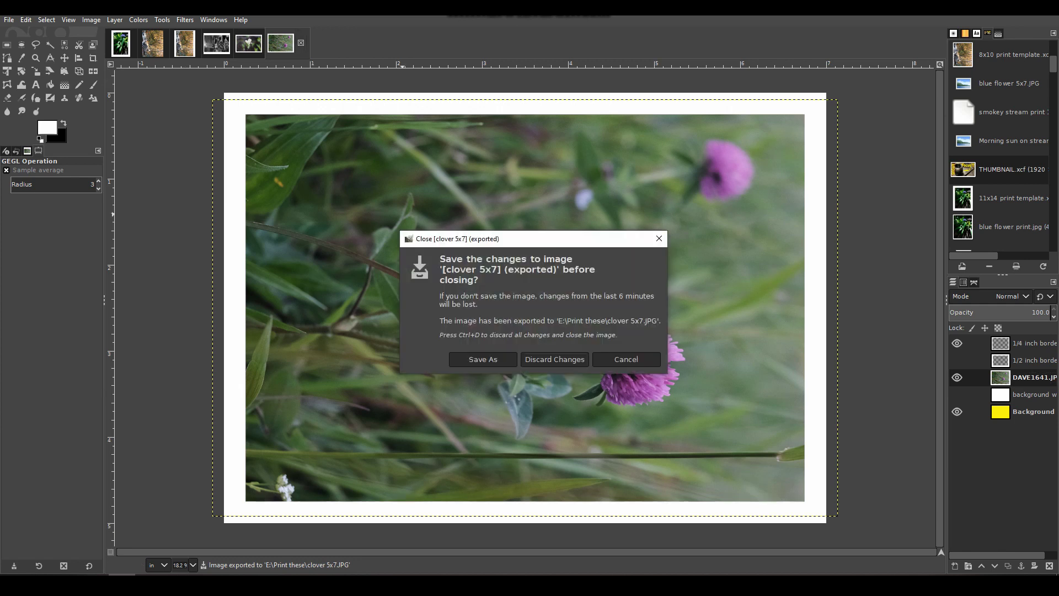
{"action": "left_click", "coordinate": [626, 359]}
{"action": "key", "text": "ctrl+s"}
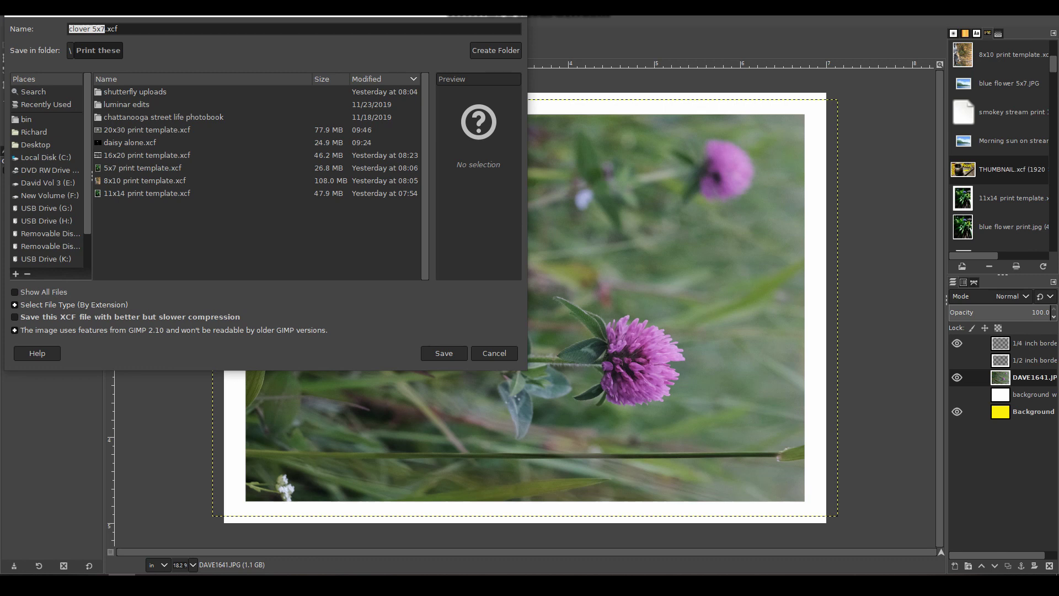
{"action": "left_click", "coordinate": [93, 29]}
{"action": "key", "text": "BackSpace"}
{"action": "key", "text": "BackSpace"}
{"action": "key", "text": "BackSpace"}
{"action": "key", "text": "BackSpace"}
{"action": "key", "text": "BackSpace"}
{"action": "key", "text": "BackSpace"}
{"action": "key", "text": "BackSpace"}
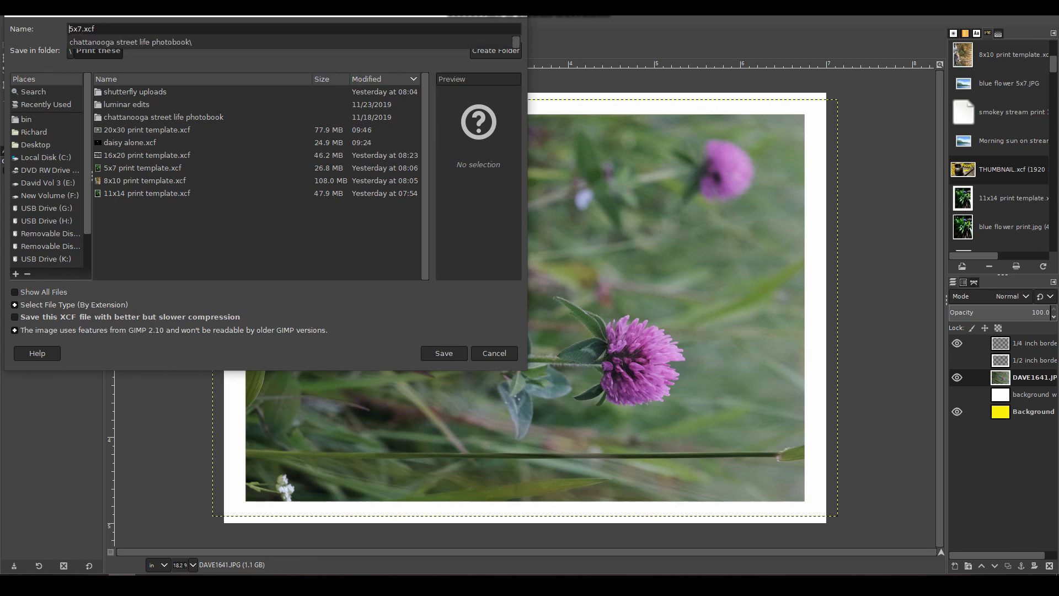
{"action": "key", "text": "Escape"}
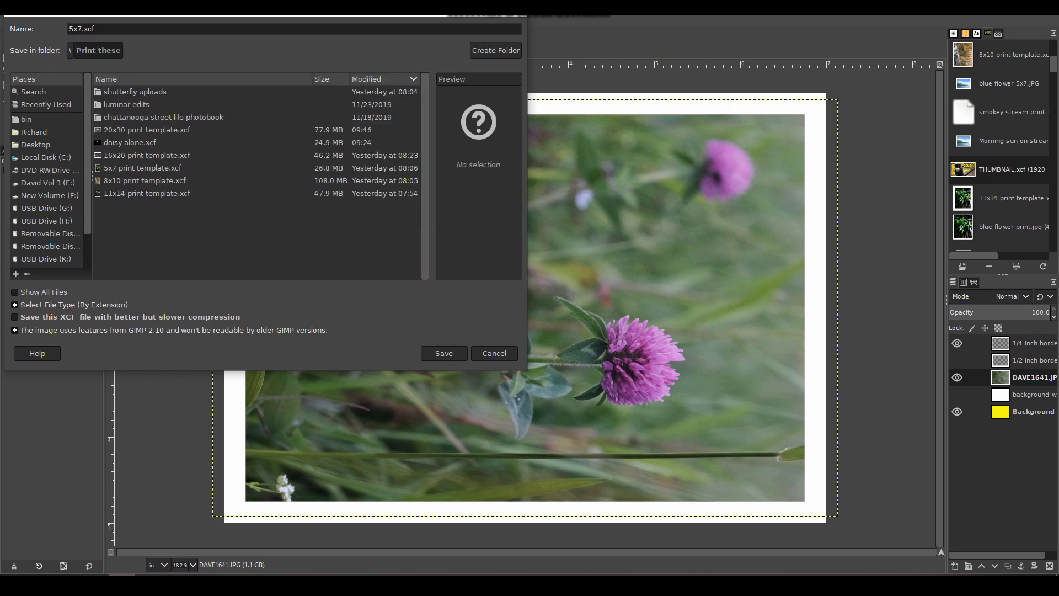
{"action": "left_click", "coordinate": [82, 29]}
{"action": "type", "text": "landscape template"}
{"action": "key", "text": "Return"}
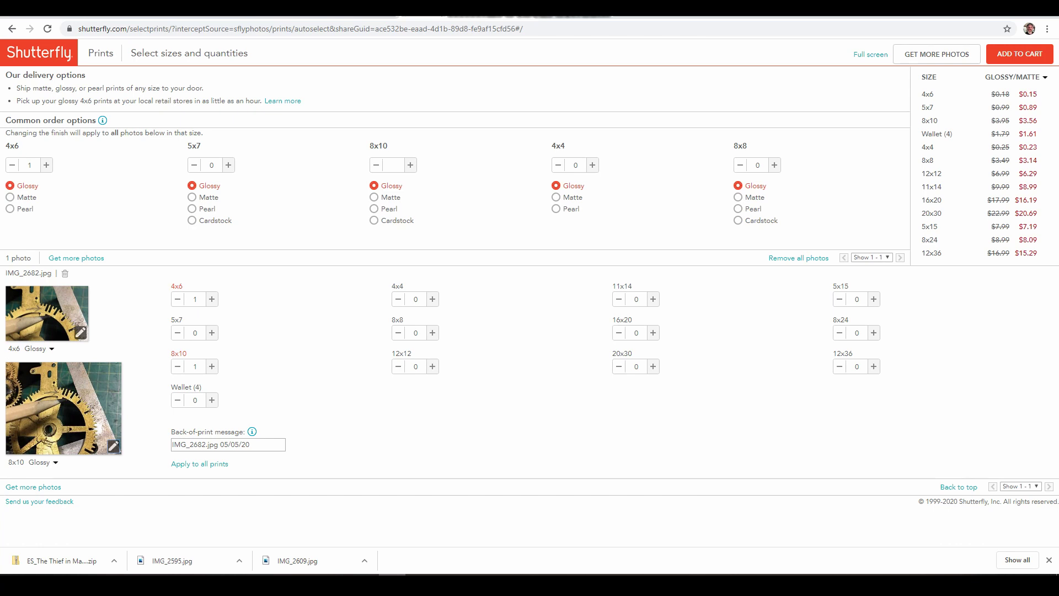
Set the 12x12 print quantity of IMG_2682.jpg to 1 and view its square crop.
{"action": "left_click", "coordinate": [432, 367]}
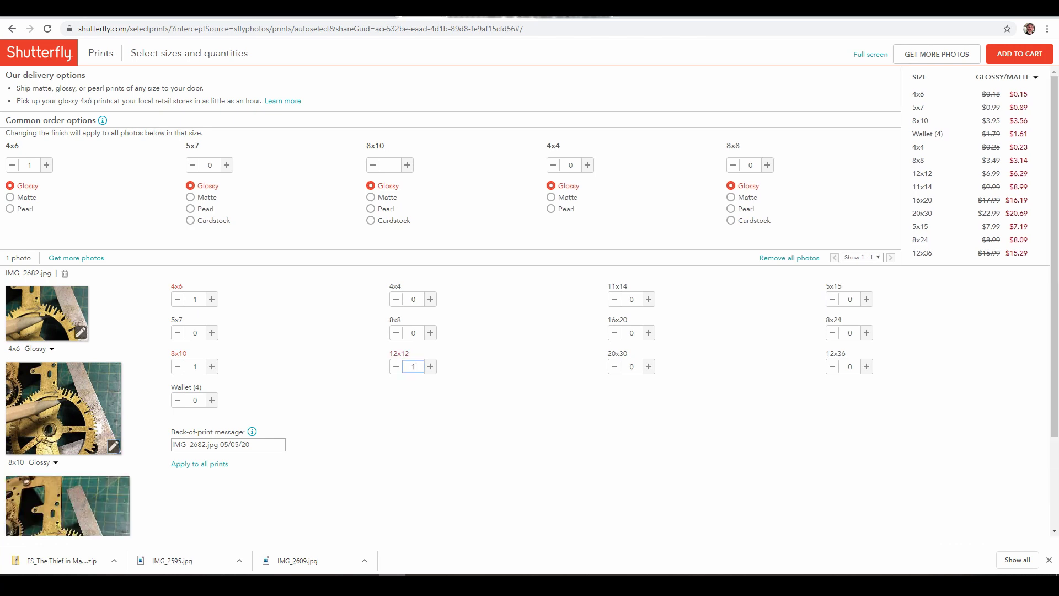
{"action": "scroll", "coordinate": [432, 367], "scroll_direction": "down", "scroll_amount": 2}
{"action": "left_click", "coordinate": [121, 474]}
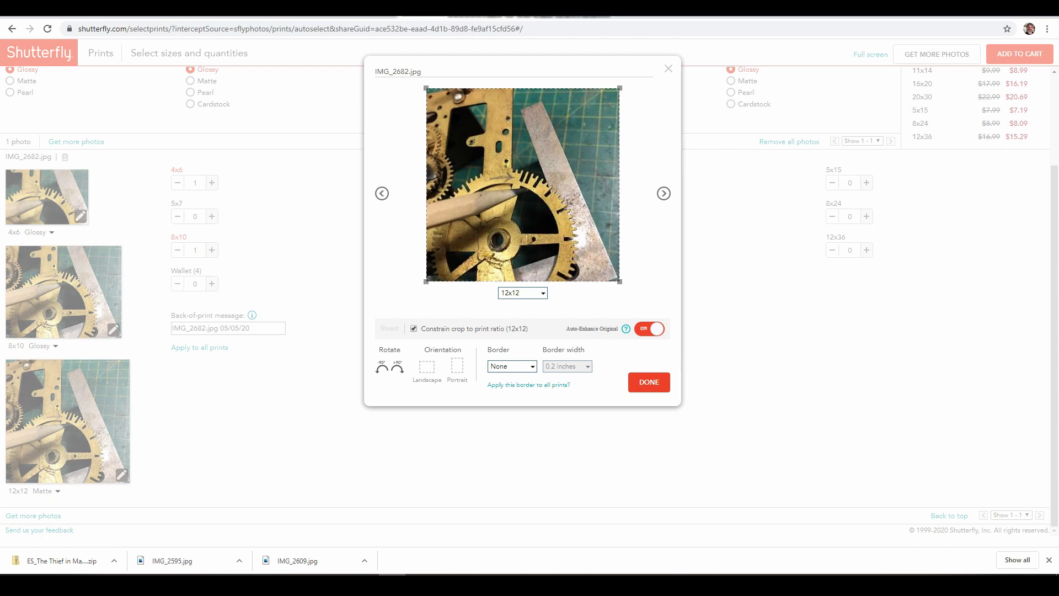
Widen the 8x10 crop of IMG_2682.jpg to the photo's full width and move it lower.
{"action": "left_click", "coordinate": [648, 382]}
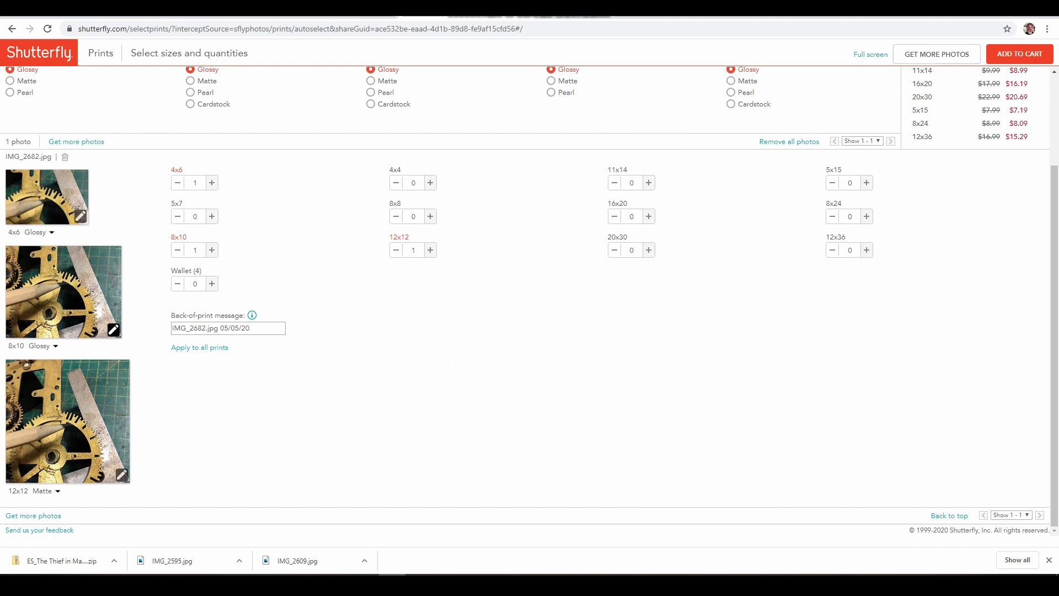
{"action": "left_click", "coordinate": [114, 329]}
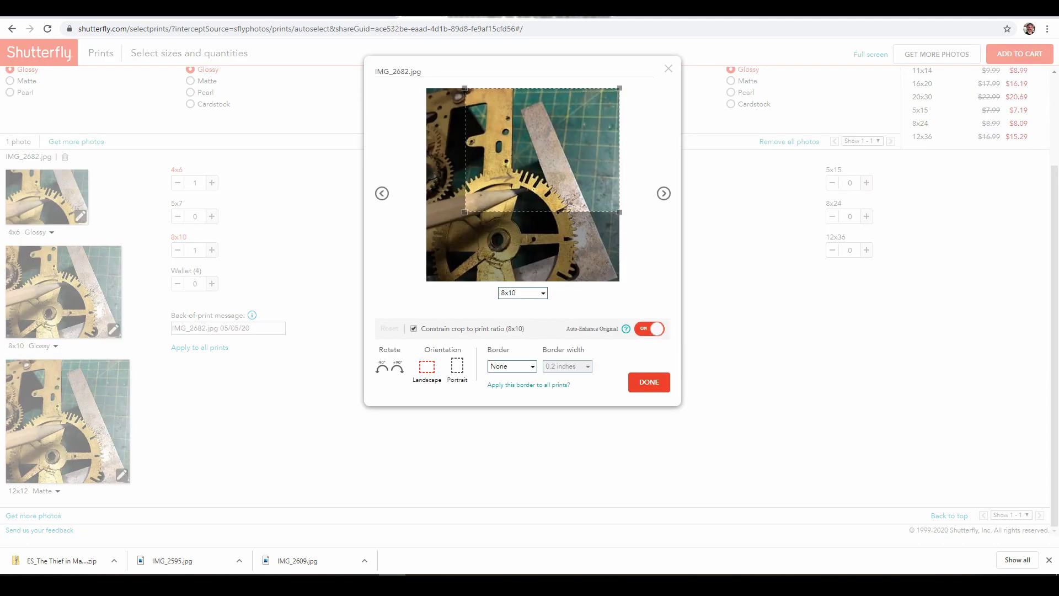
{"action": "left_click_drag", "start_coordinate": [465, 212], "coordinate": [426, 242]}
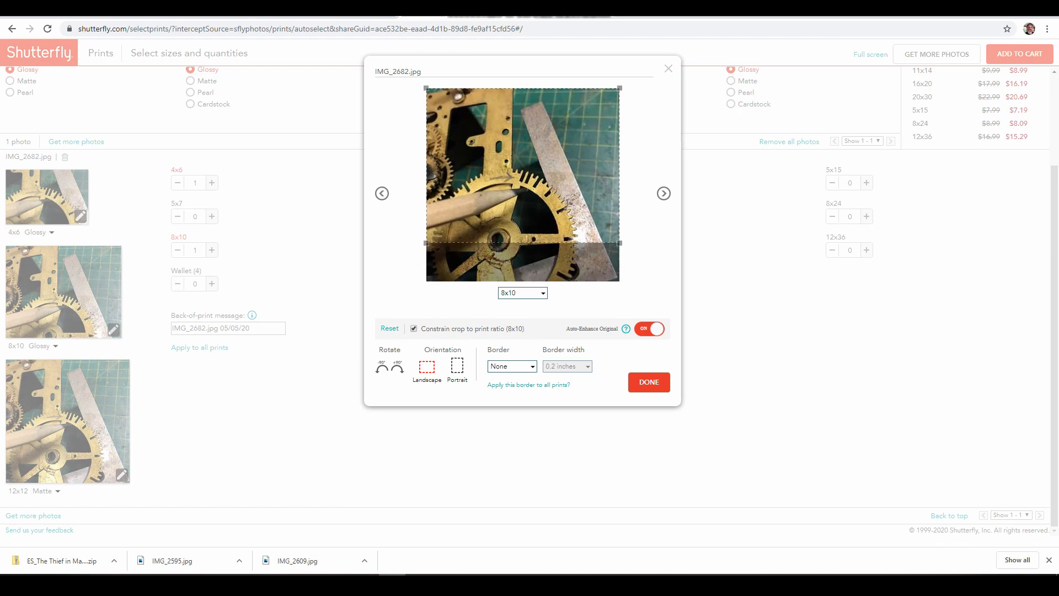
{"action": "left_click_drag", "start_coordinate": [523, 166], "coordinate": [523, 187]}
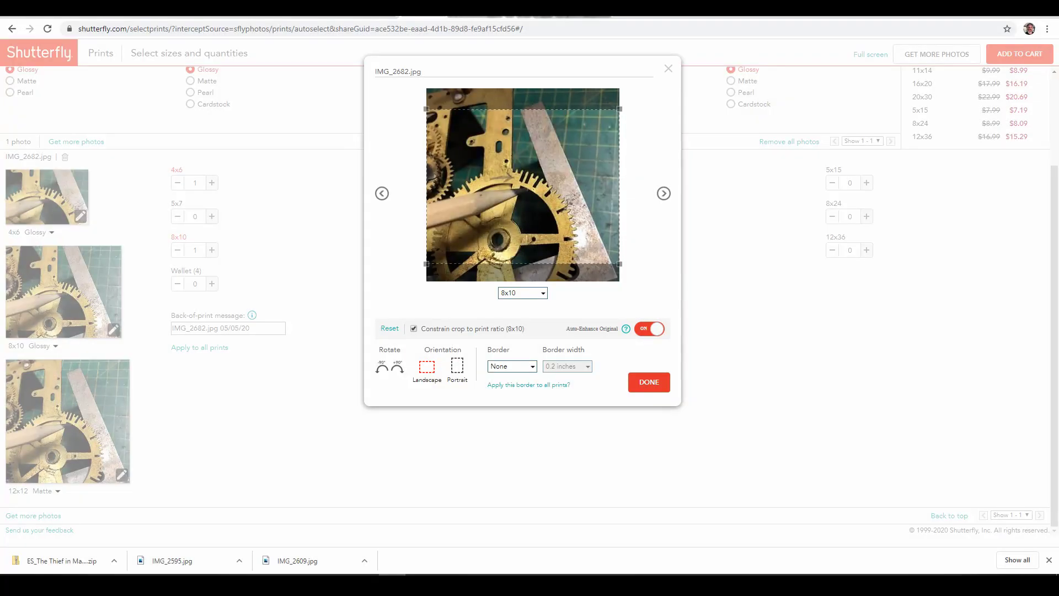
Close the crop editor, keeping the new 8x10 crop, and return to the sizes page.
{"action": "key", "text": "Escape"}
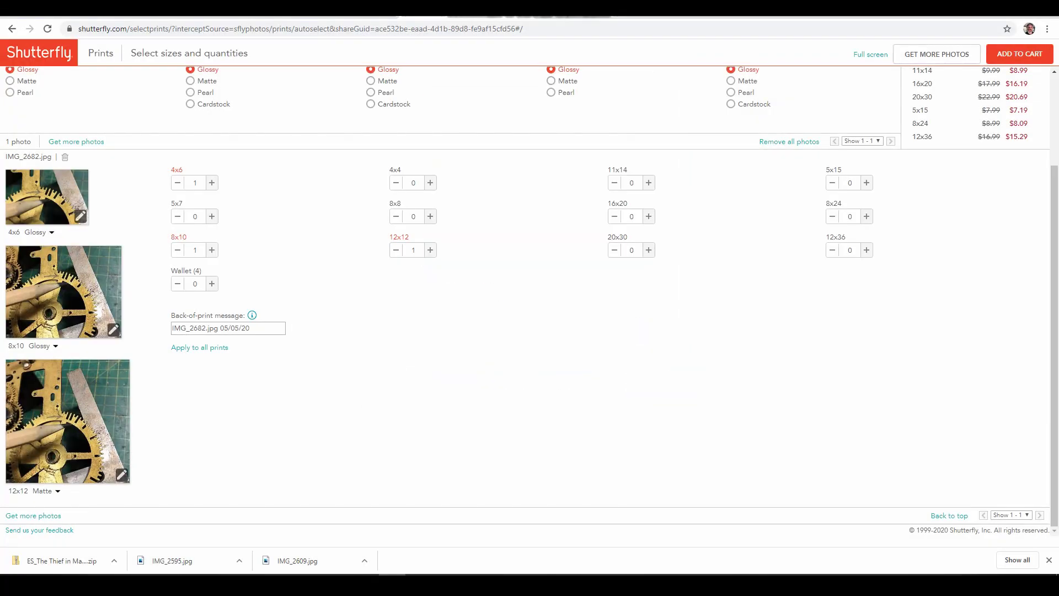